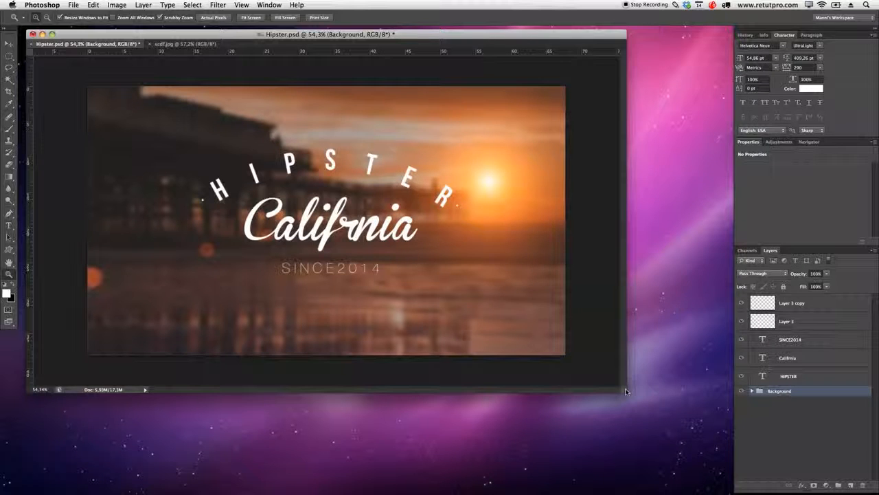
# - Enlarge the document window and expand the Background group to show the layers inside it
pyautogui.moveTo(633, 395); pyautogui.dragTo(721, 484)
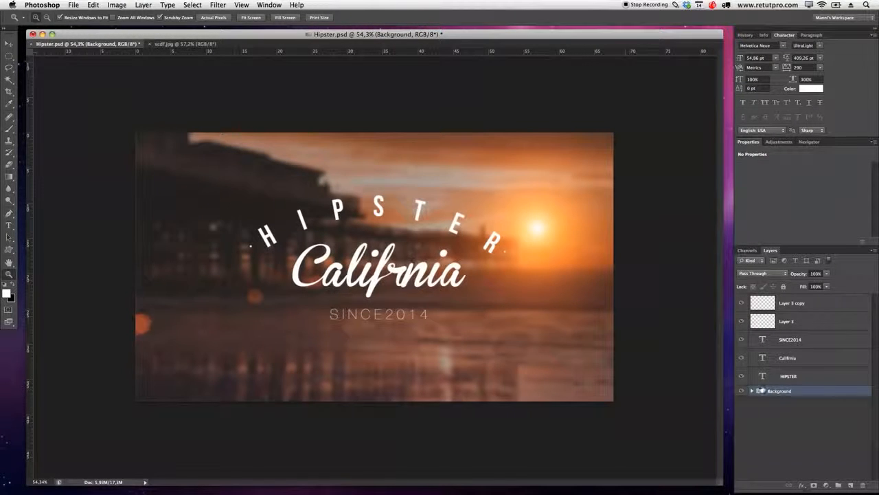
pyautogui.click(754, 391)
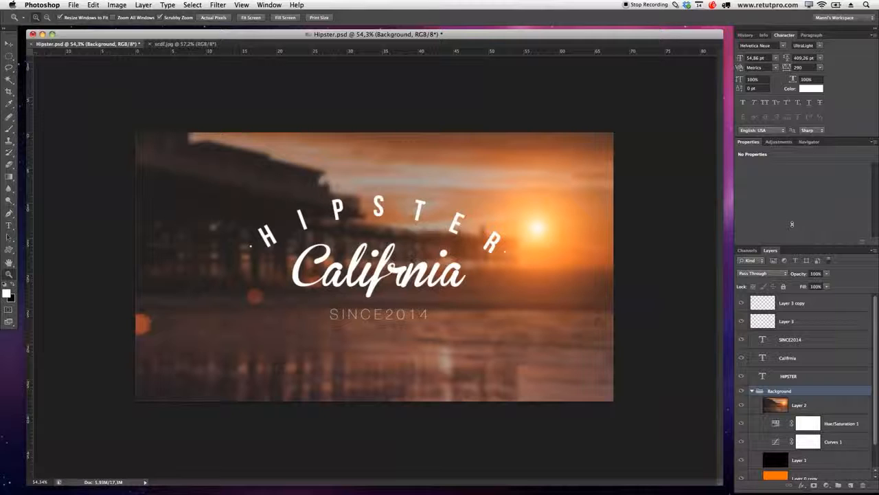
pyautogui.scroll(-2, 848, 362)
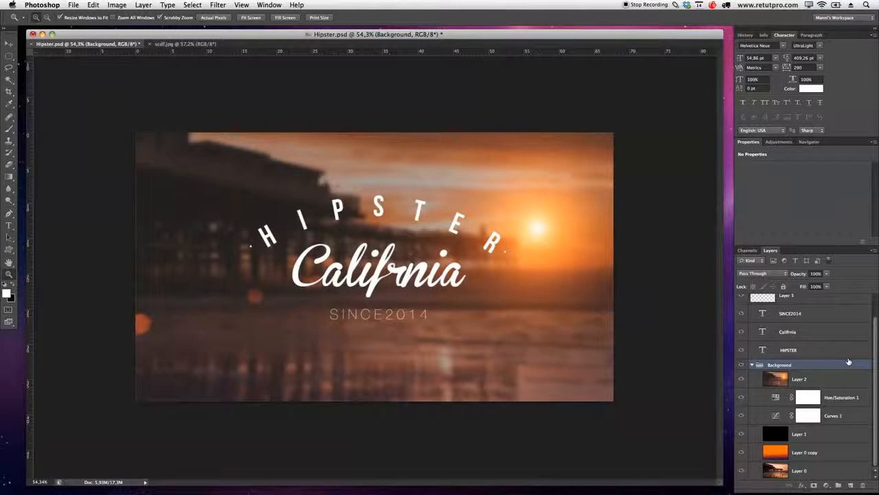
# - Hide the text layers, Layer 3 and its copy, and all Background group layers above Layer 0, then select Layer 0
pyautogui.moveTo(741, 349); pyautogui.dragTo(742, 289)
pyautogui.moveTo(869, 325); pyautogui.dragTo(829, 457)
pyautogui.moveTo(744, 378); pyautogui.dragTo(751, 456)
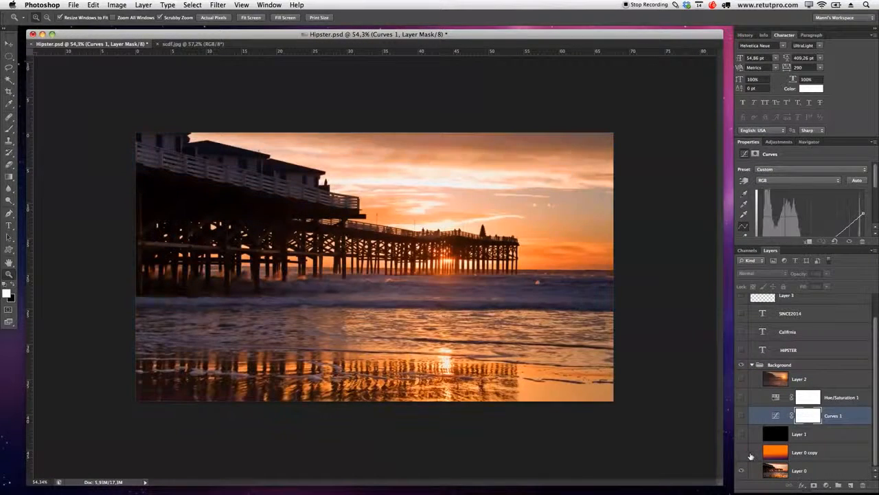
pyautogui.click(840, 468)
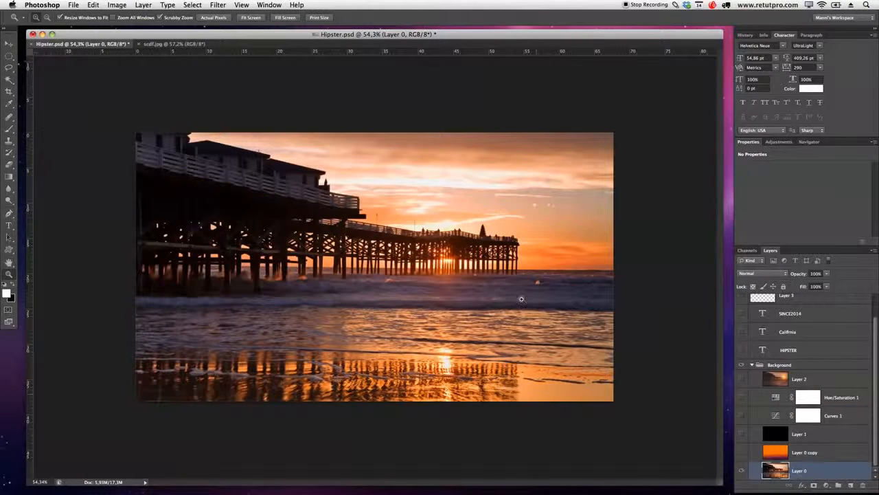
# - Select the orange-to-purple gradient layer, Layer 0 copy, and make it visible over the pier photo
pyautogui.click(748, 454)
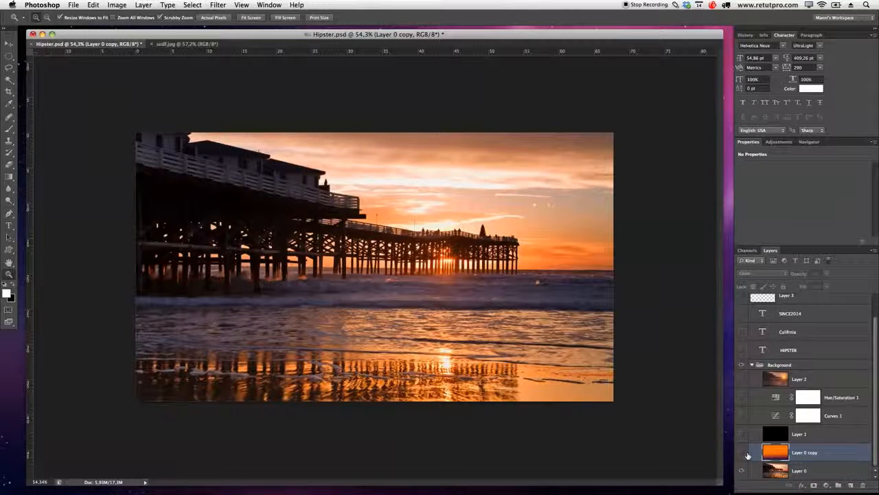
pyautogui.click(783, 455)
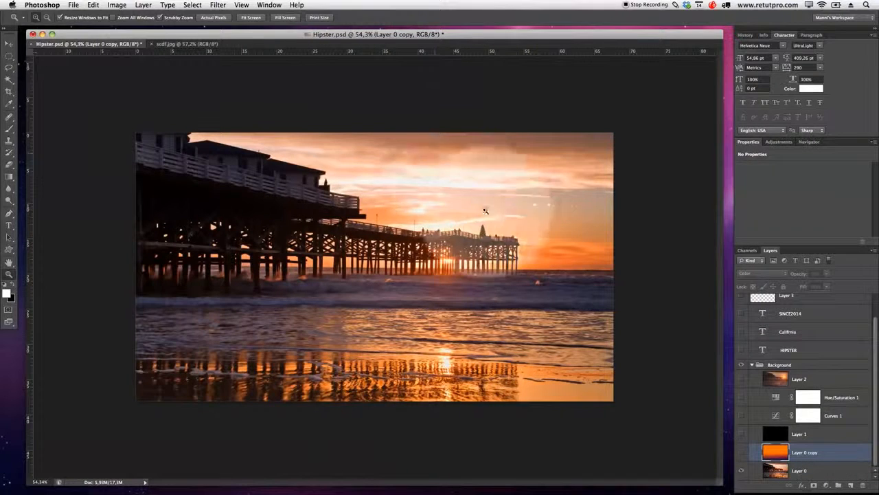
pyautogui.click(741, 454)
pyautogui.click(741, 454)
pyautogui.click(742, 454)
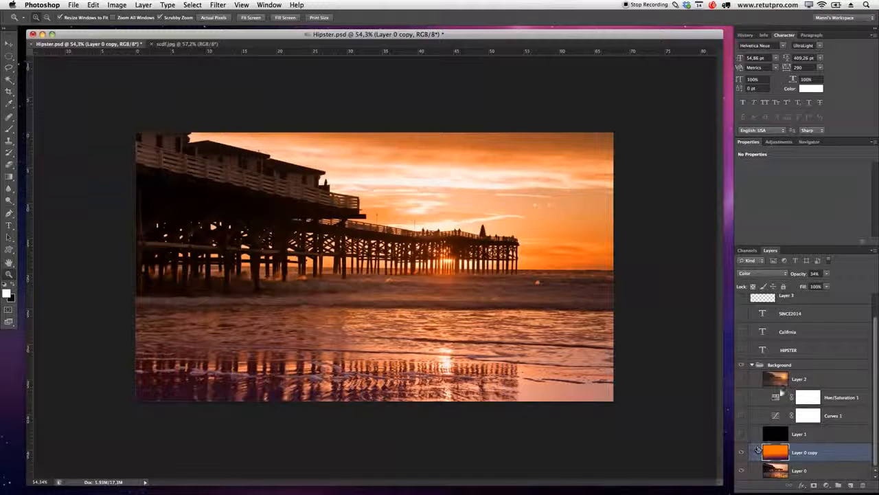
# - Set Layer 0 copy to the Normal blend mode at 100% opacity to view the bare gradient
pyautogui.click(763, 273)
pyautogui.click(774, 95)
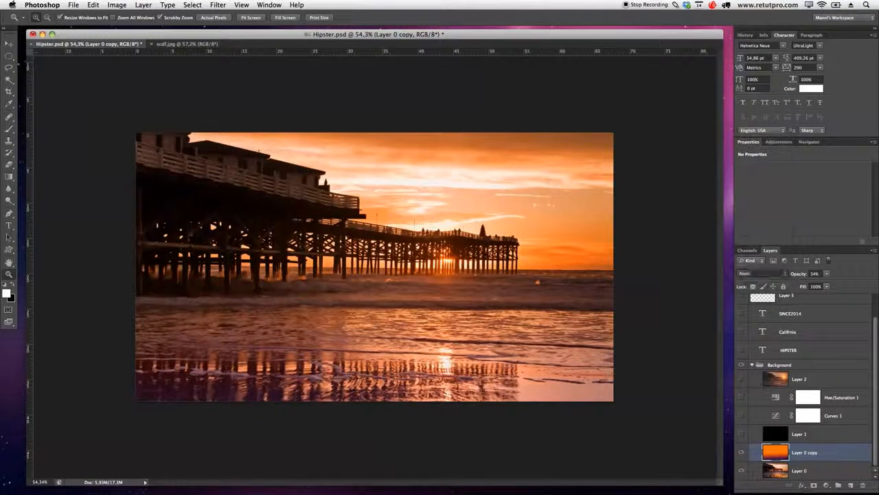
pyautogui.moveTo(799, 274); pyautogui.dragTo(877, 278)
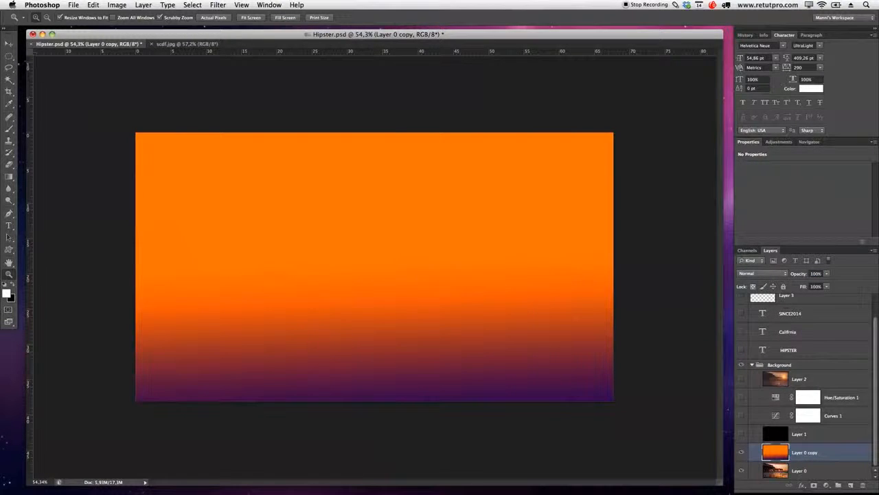
# - Set Layer 0 copy to the Color blend mode at 37% opacity
pyautogui.click(780, 275)
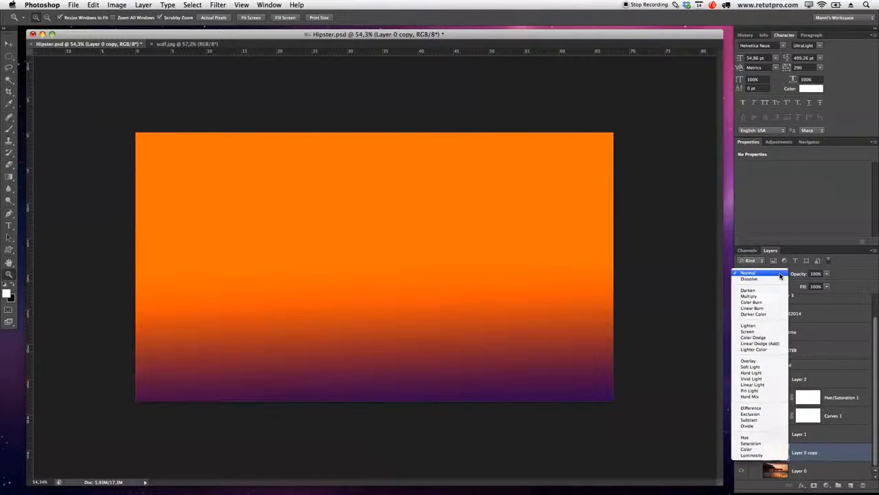
pyautogui.click(750, 450)
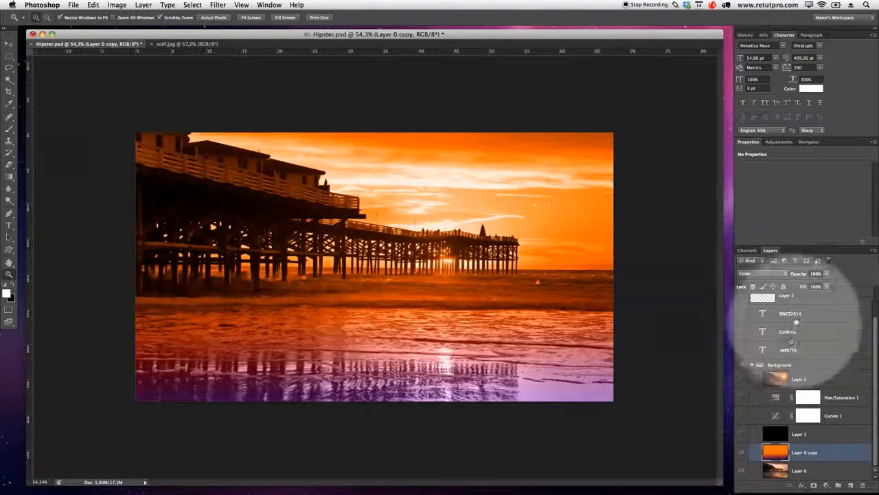
pyautogui.moveTo(797, 276); pyautogui.dragTo(773, 282)
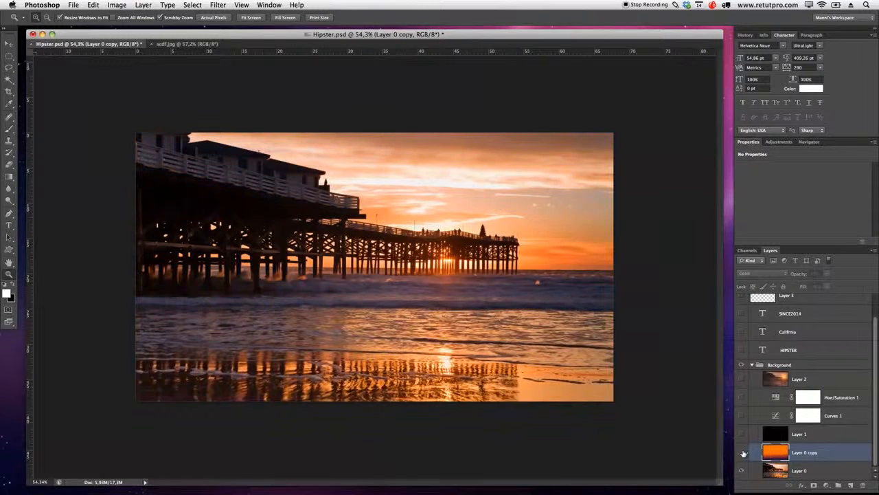
# - Toggle the visibility of Layer 0 copy to compare the photo with and without the gradient tint
pyautogui.click(741, 454)
pyautogui.click(742, 454)
pyautogui.click(741, 455)
pyautogui.click(742, 455)
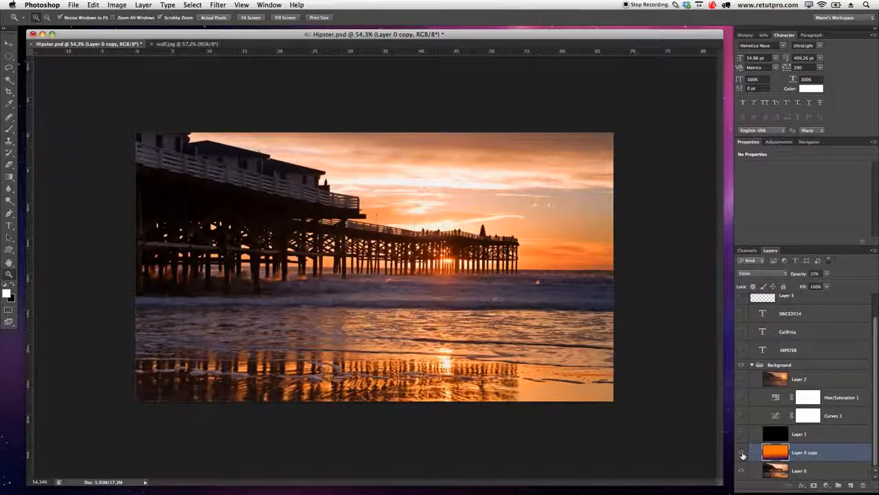
# - Select the black Layer 1, make it visible, and compare the image with and without its darkening
pyautogui.click(774, 436)
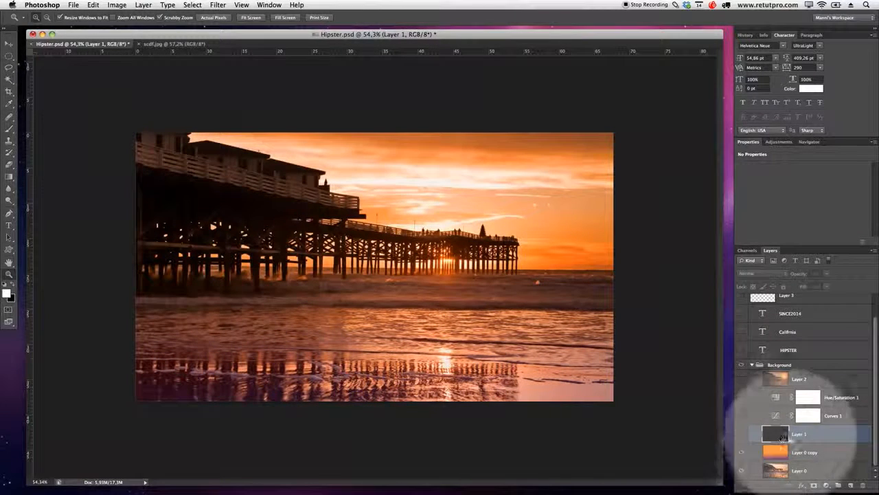
pyautogui.click(741, 436)
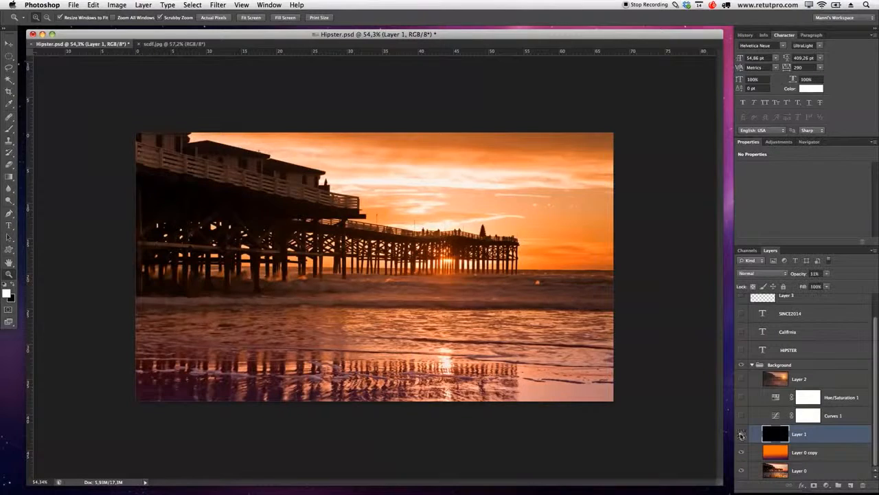
pyautogui.click(741, 436)
pyautogui.click(741, 436)
pyautogui.click(741, 436)
pyautogui.click(742, 436)
pyautogui.click(740, 437)
pyautogui.click(740, 437)
pyautogui.click(741, 437)
pyautogui.click(740, 437)
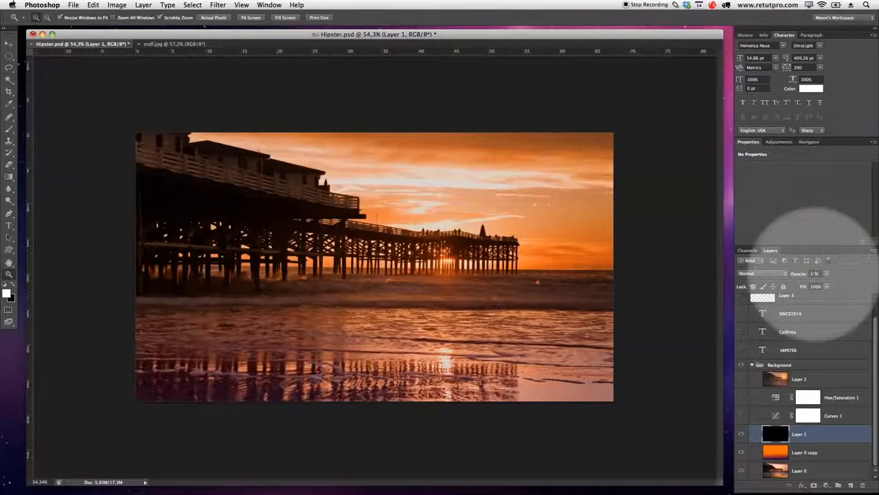
# - Show the Curves 1 adjustment layer and open its settings with the full curve graph in view
pyautogui.click(741, 419)
pyautogui.click(775, 416)
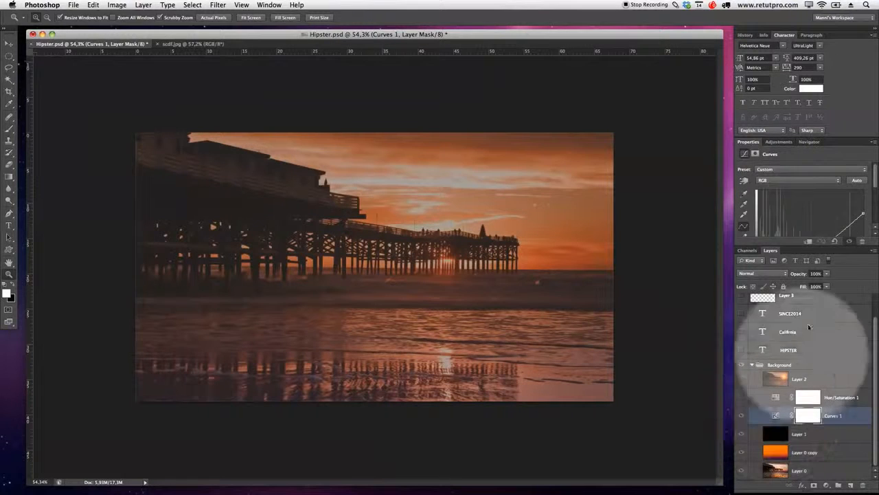
pyautogui.moveTo(796, 246); pyautogui.dragTo(796, 316)
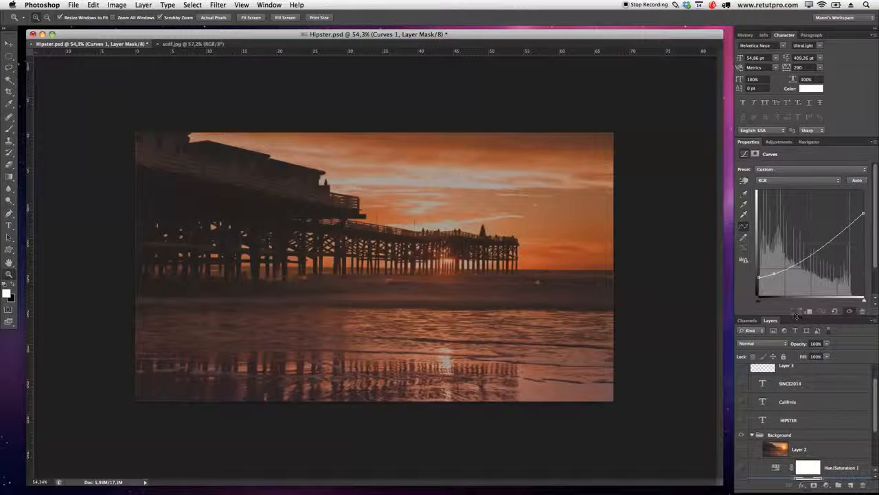
pyautogui.click(786, 273)
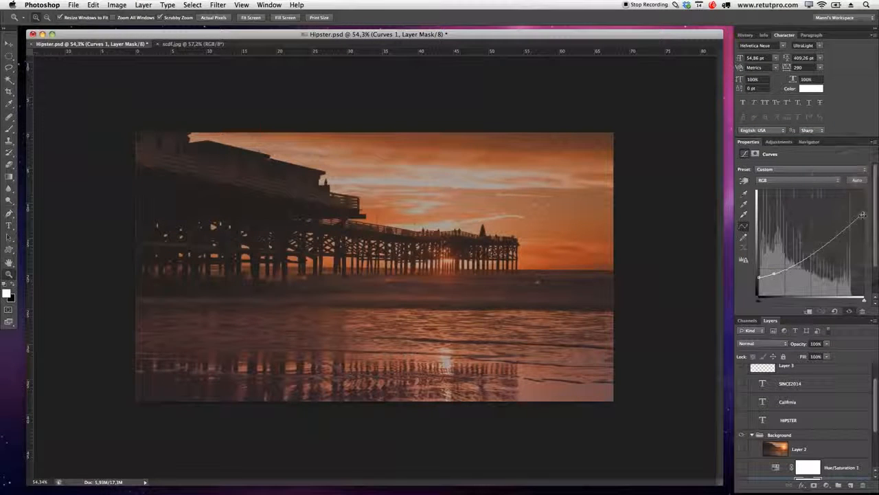
# - Lower the highlight endpoint of the Curves 1 curve slightly and readjust its shadow endpoint, then restore the layer list's height
pyautogui.moveTo(863, 213)
pyautogui.mouseDown()
pyautogui.moveTo(863, 192)
pyautogui.moveTo(864, 221)
pyautogui.mouseUp()
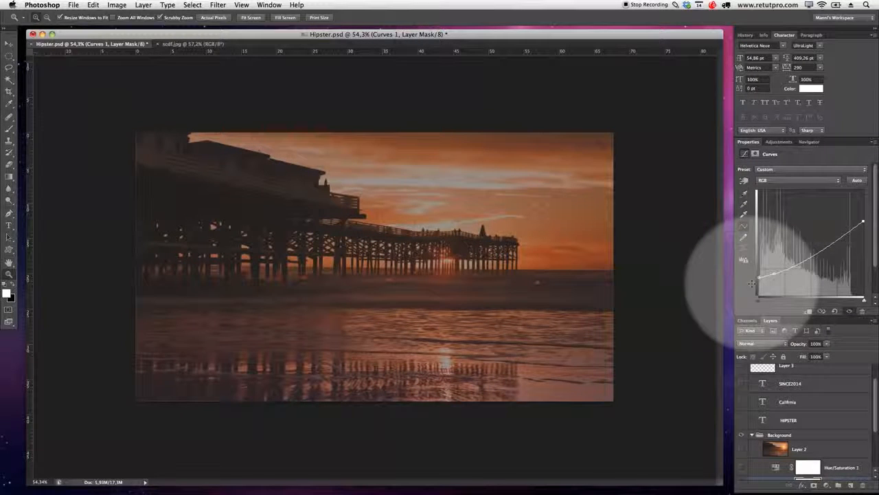
pyautogui.moveTo(754, 280)
pyautogui.mouseDown()
pyautogui.moveTo(758, 297)
pyautogui.moveTo(759, 275)
pyautogui.mouseUp()
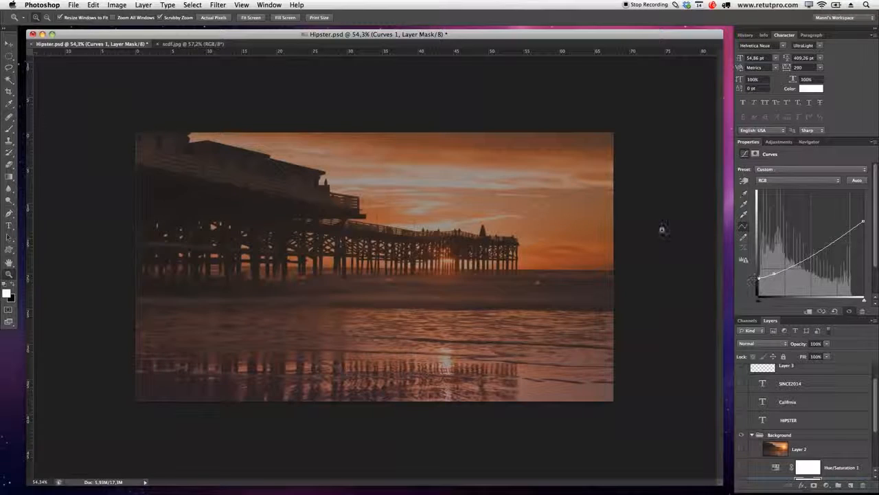
pyautogui.click(781, 281)
pyautogui.moveTo(797, 314); pyautogui.dragTo(795, 213)
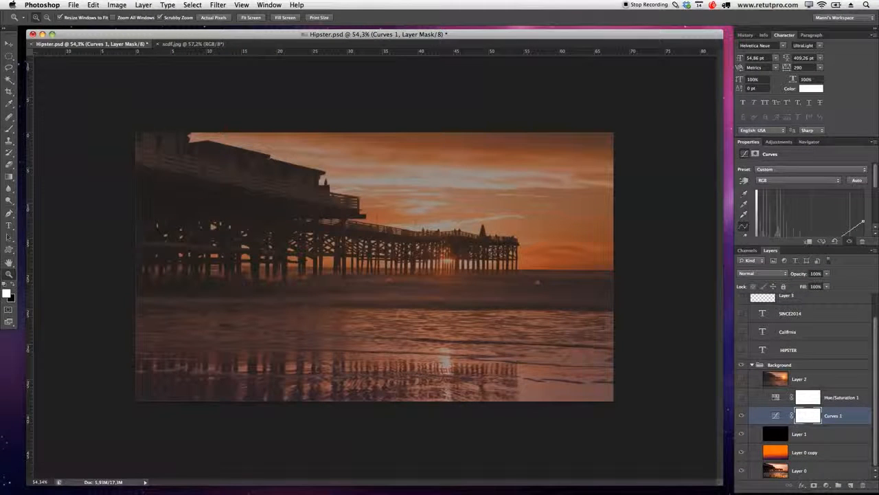
# - Show the Hue/Saturation 1 adjustment, compare its effect, and make the blurred Layer 2 visible and selected
pyautogui.click(742, 398)
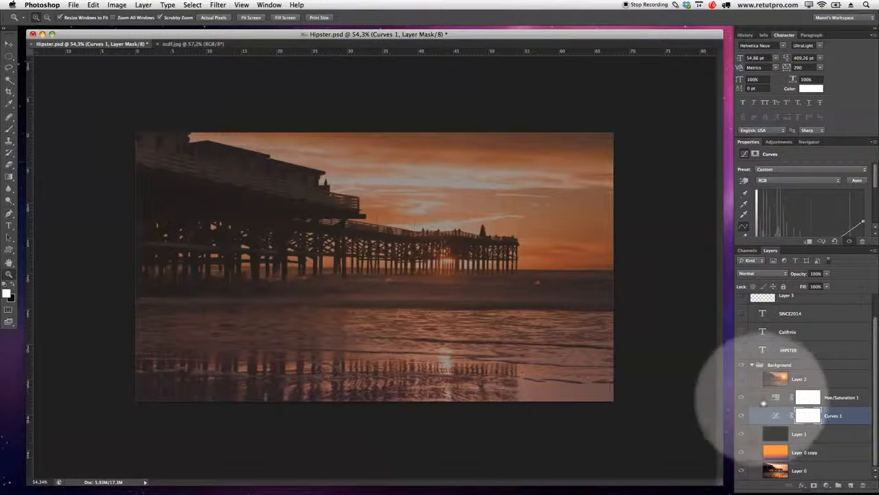
pyautogui.click(776, 397)
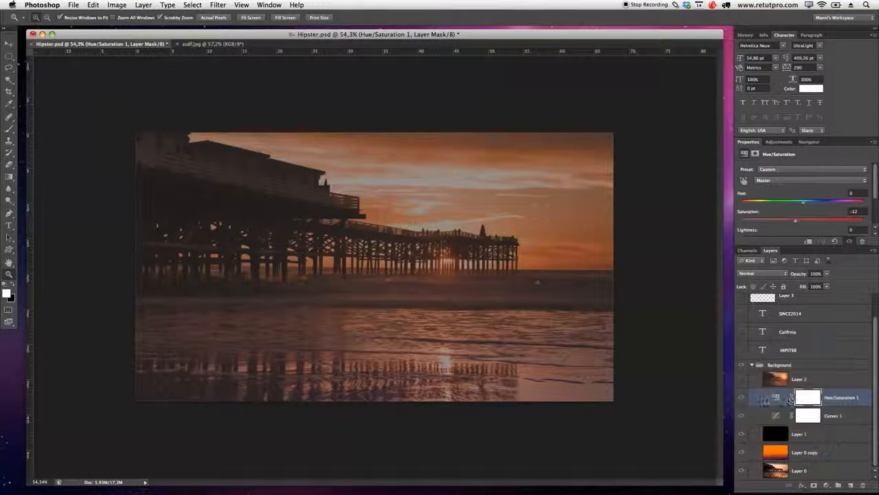
pyautogui.click(742, 400)
pyautogui.click(742, 400)
pyautogui.click(742, 380)
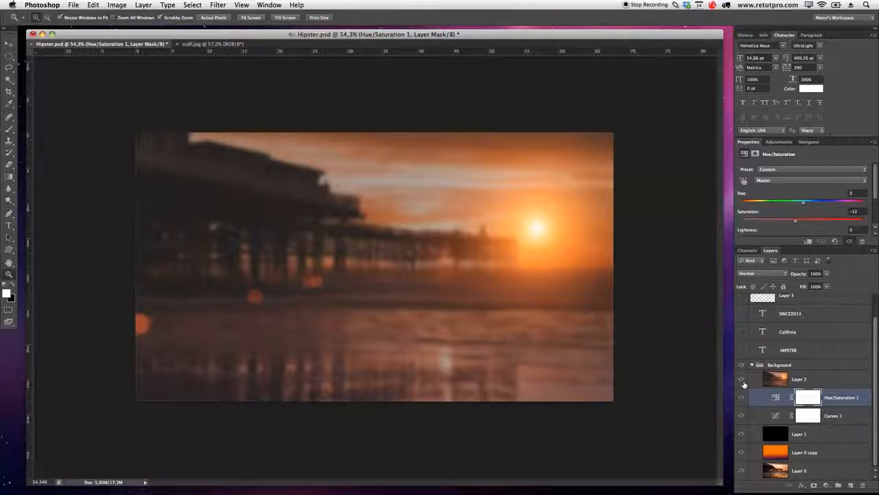
pyautogui.click(804, 379)
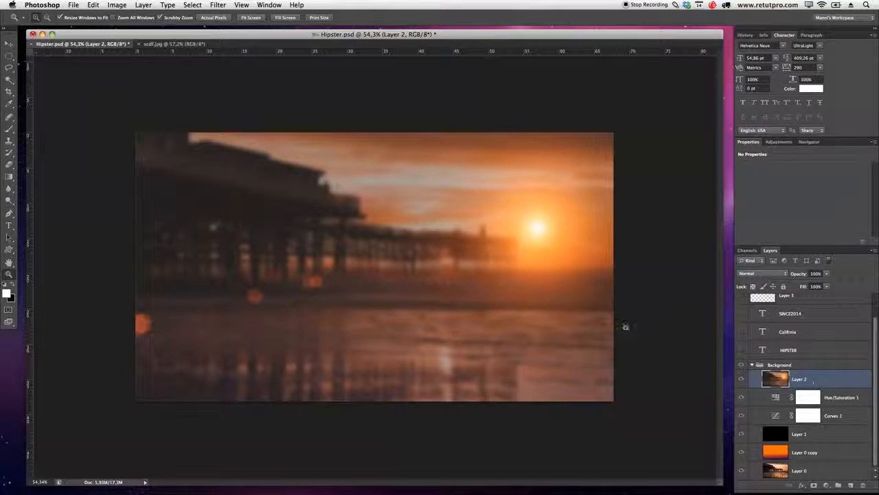
# - Preview a Gaussian Blur with a radius of 8.0 pixels on Layer 2
pyautogui.click(218, 5)
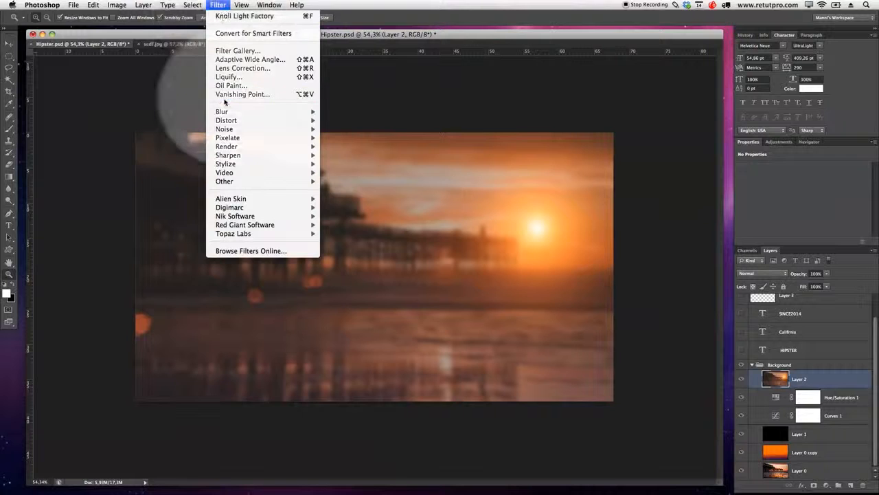
pyautogui.moveTo(302, 112)
pyautogui.click(351, 181)
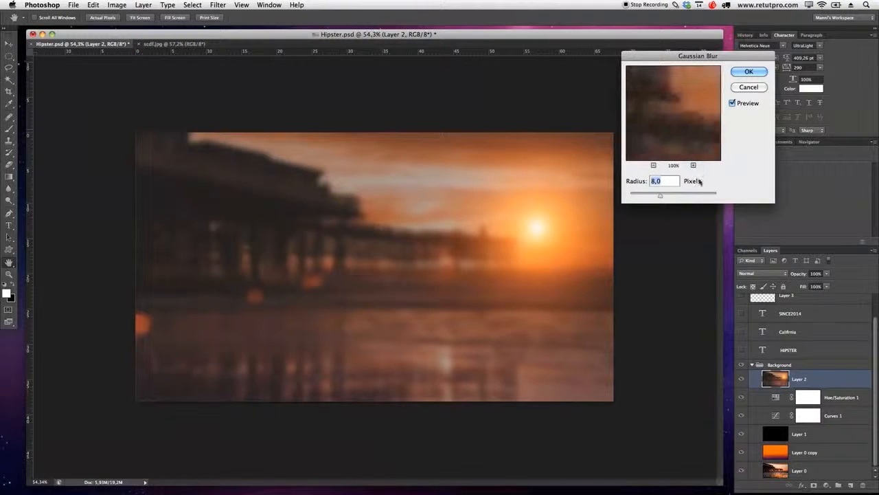
pyautogui.click(748, 71)
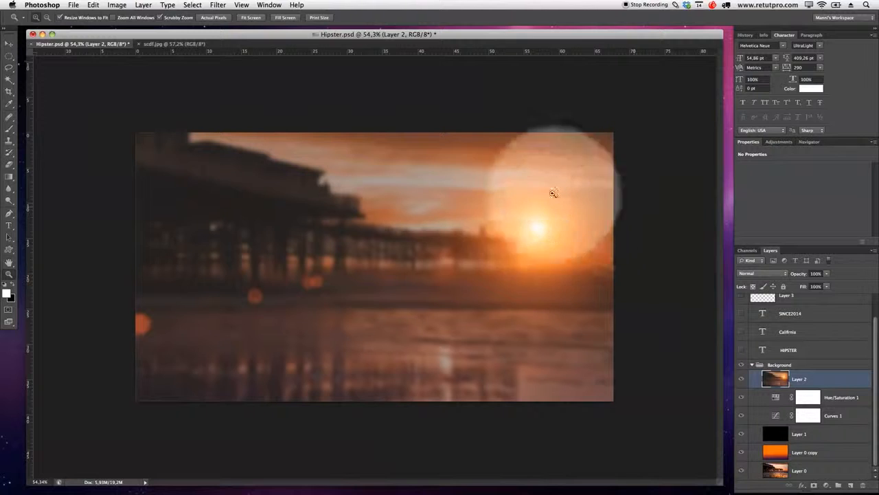
# - Open Red Giant Software's Knoll Light Factory filter for Layer 2
pyautogui.click(217, 5)
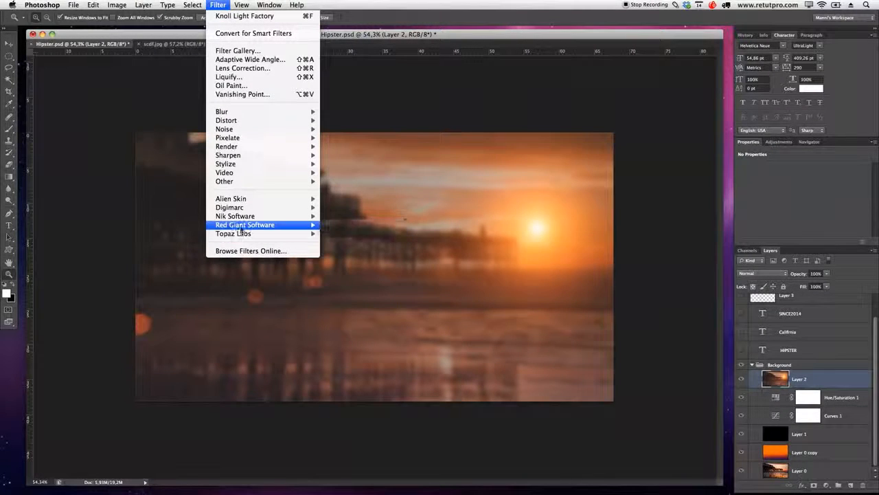
pyautogui.moveTo(280, 225)
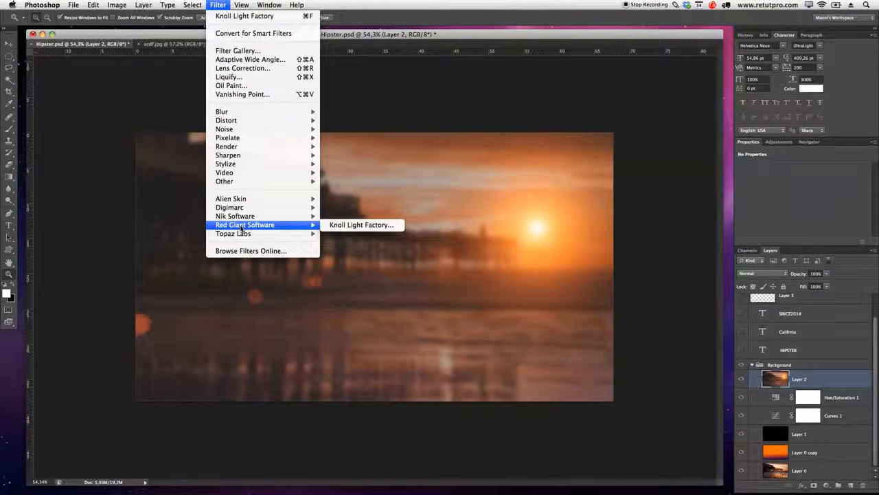
pyautogui.click(346, 224)
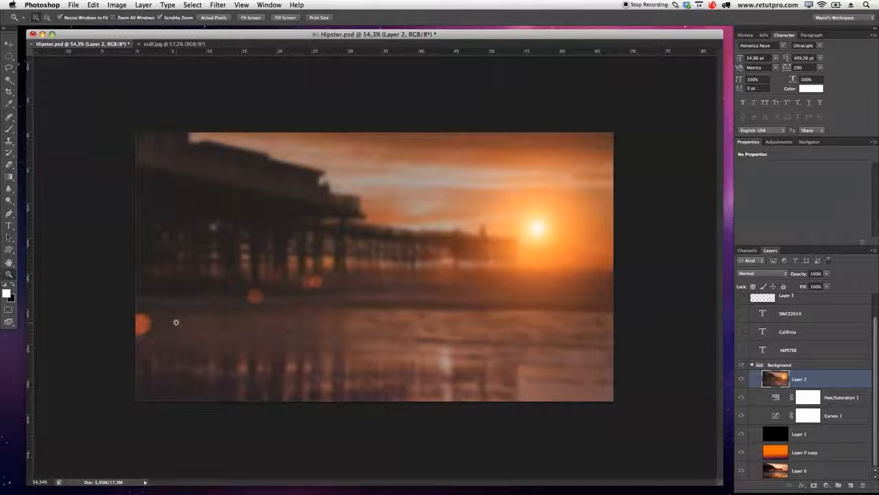
# - Collapse the Background group and show the HIPSTER, Califrnia and SINCE2014 text layers, Layer 3 and Layer 3 copy
pyautogui.click(752, 366)
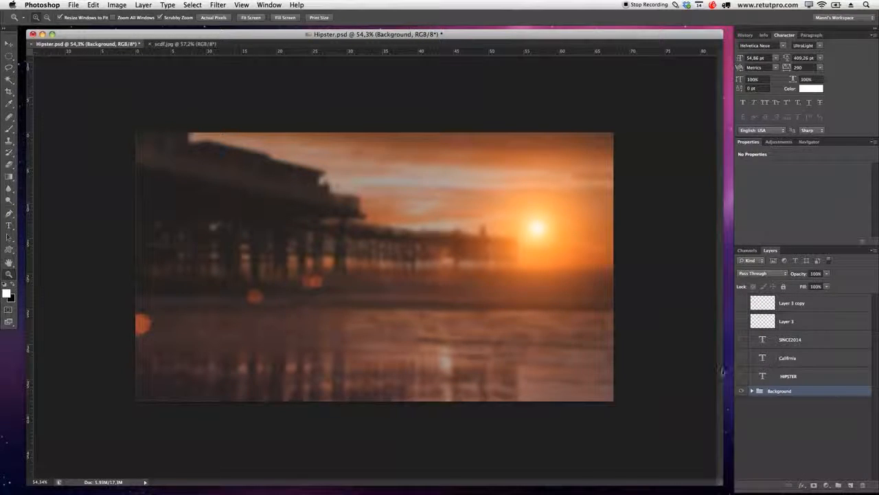
pyautogui.moveTo(741, 377); pyautogui.dragTo(741, 302)
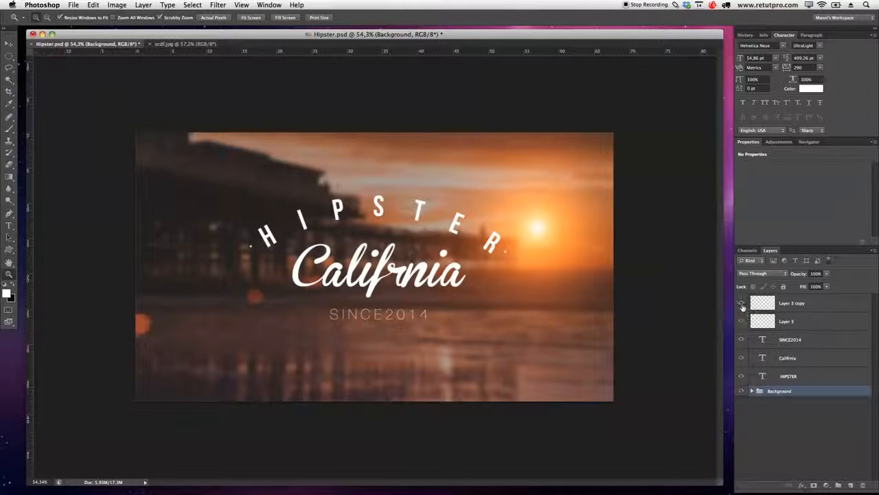
# - Hide all layers except the Background group and show the document in full screen mode, shifting the canvas toward the centre
pyautogui.keyDown('alt'); pyautogui.click(741, 390); pyautogui.keyUp('alt')
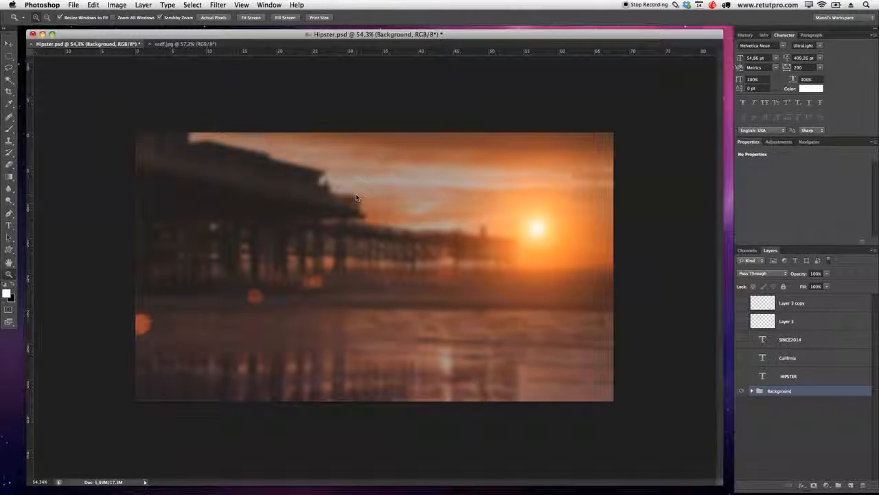
pyautogui.press('f')
pyautogui.moveTo(522, 238); pyautogui.dragTo(484, 237)
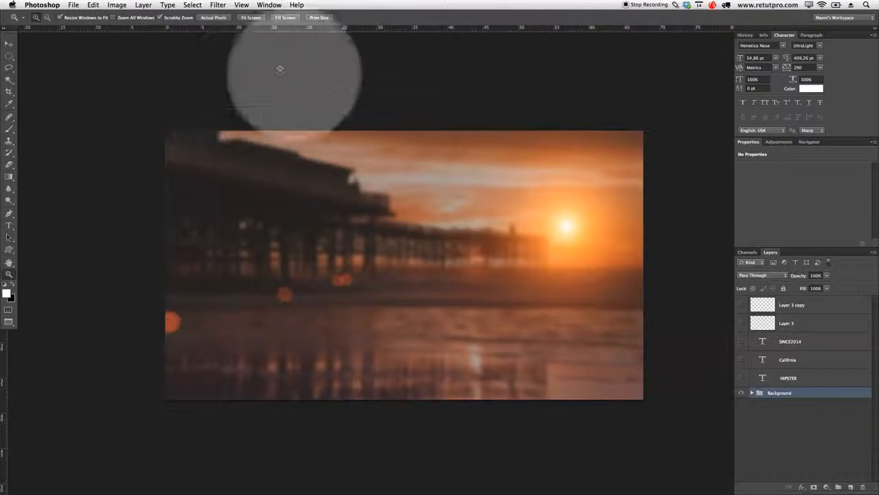
# - Add a vertical guide at 50% of the canvas width
pyautogui.click(244, 4)
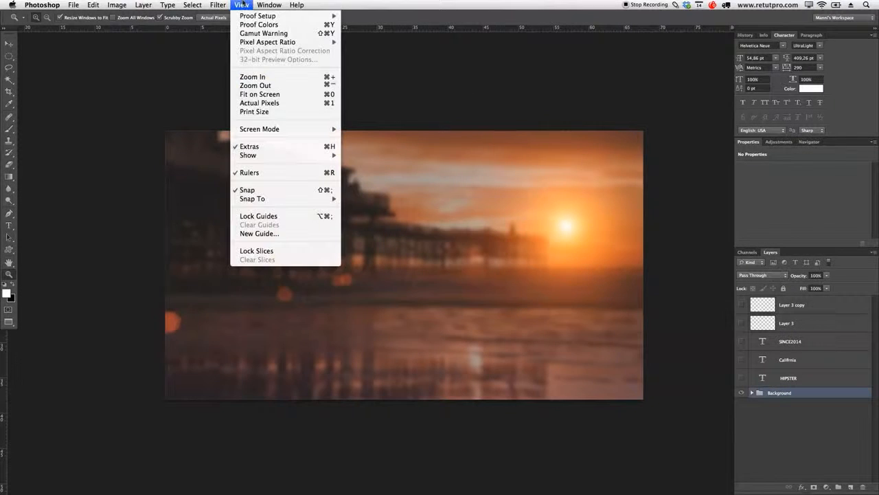
pyautogui.click(253, 234)
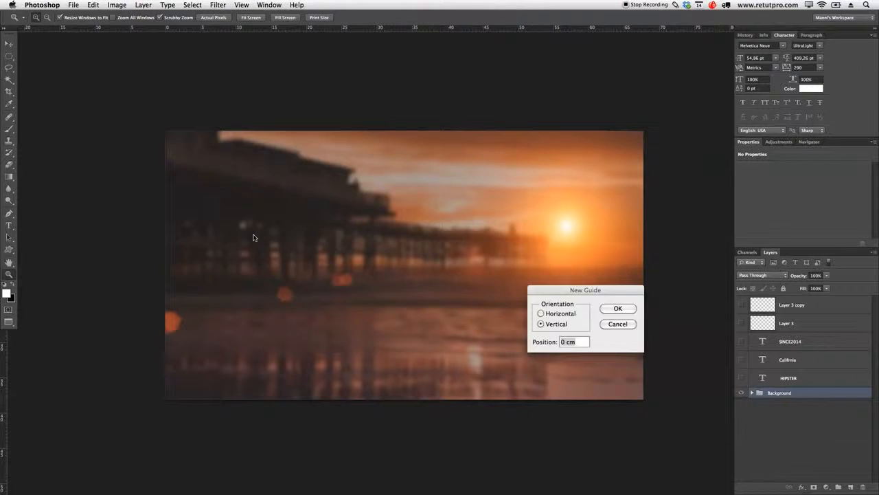
pyautogui.click(575, 341)
pyautogui.moveTo(576, 341); pyautogui.dragTo(560, 342)
pyautogui.write('50%')
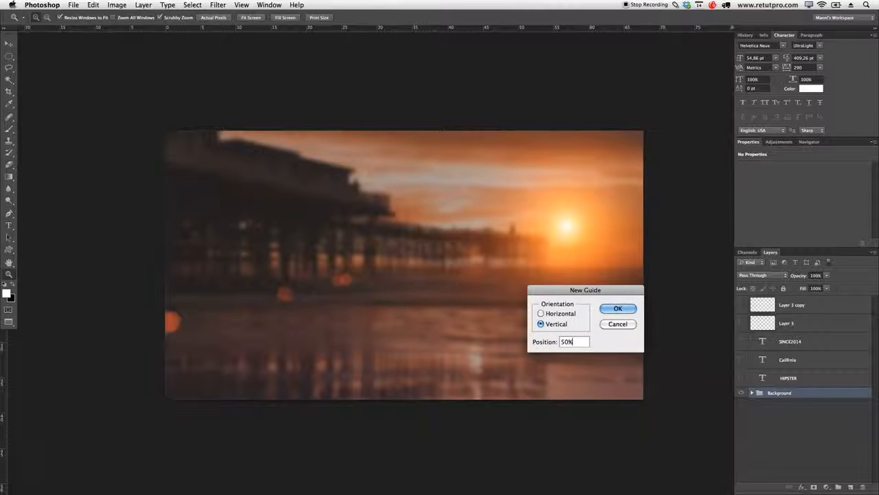
pyautogui.click(617, 309)
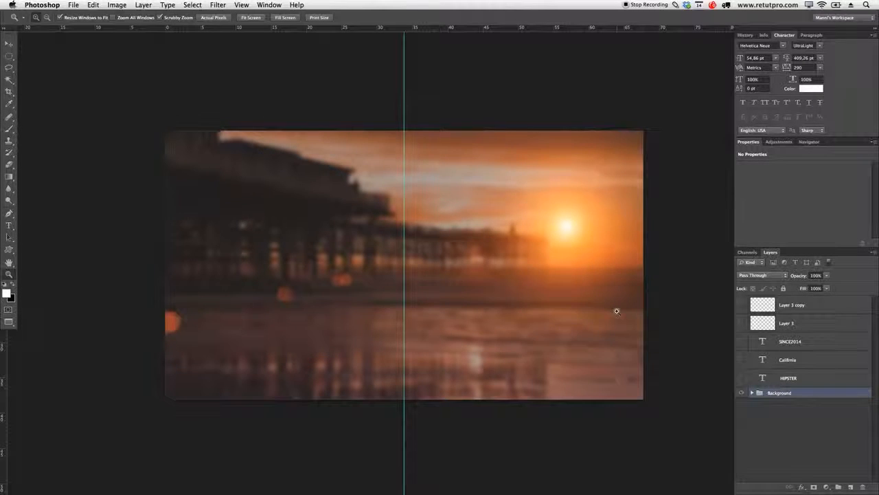
# - Add a horizontal guide at 50%, across the middle of the canvas
pyautogui.click(192, 5)
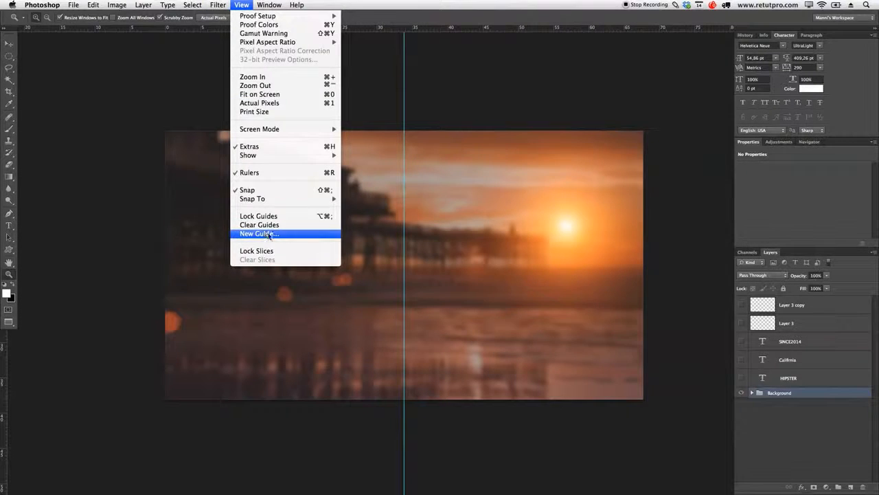
pyautogui.click(268, 234)
pyautogui.click(562, 314)
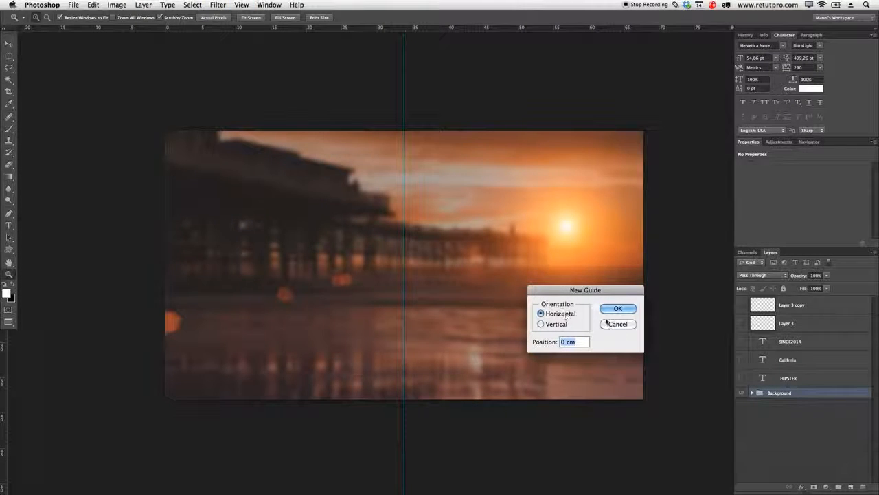
pyautogui.write('5')
pyautogui.click(618, 309)
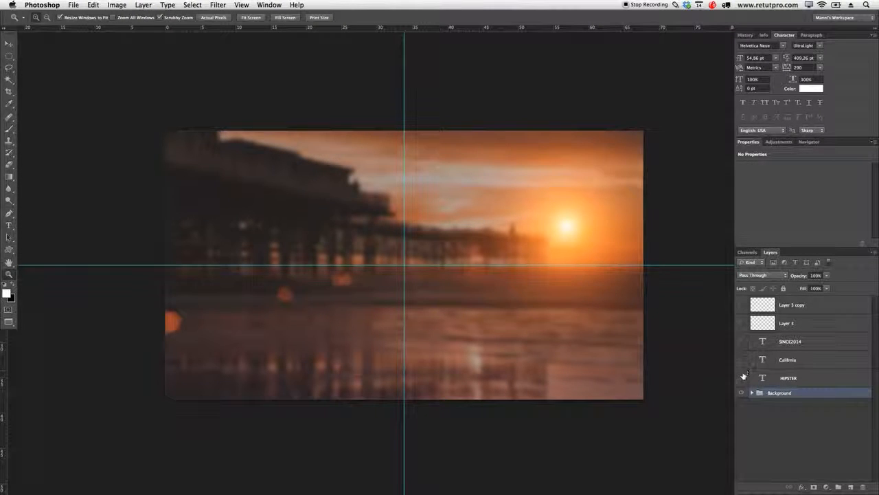
# - Show and rehide the HIPSTER text layer for reference, and add a vertical guide at 20%
pyautogui.click(741, 378)
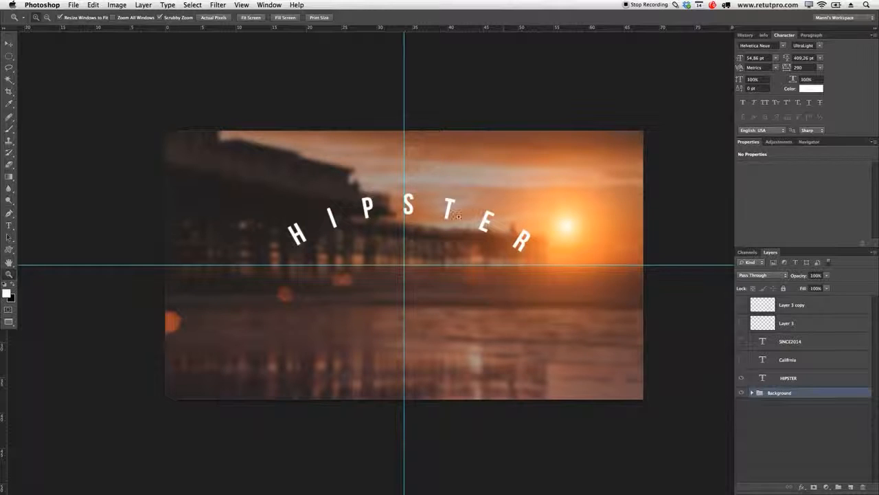
pyautogui.click(742, 378)
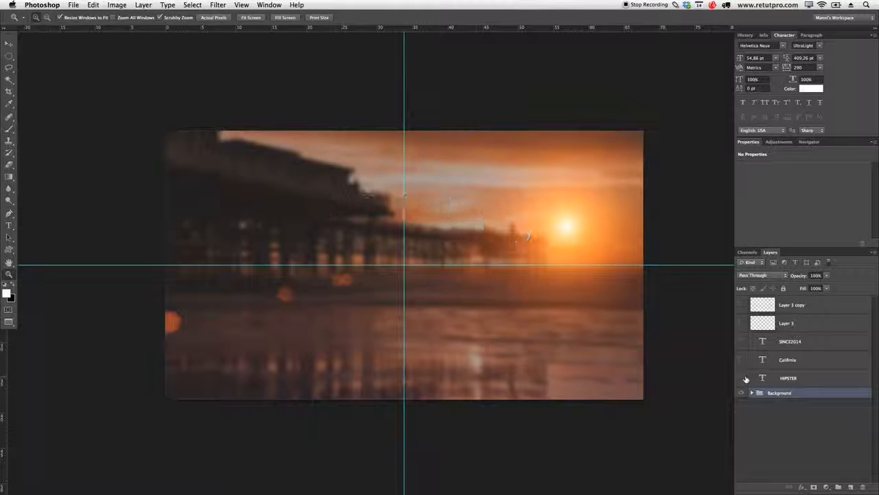
pyautogui.click(241, 5)
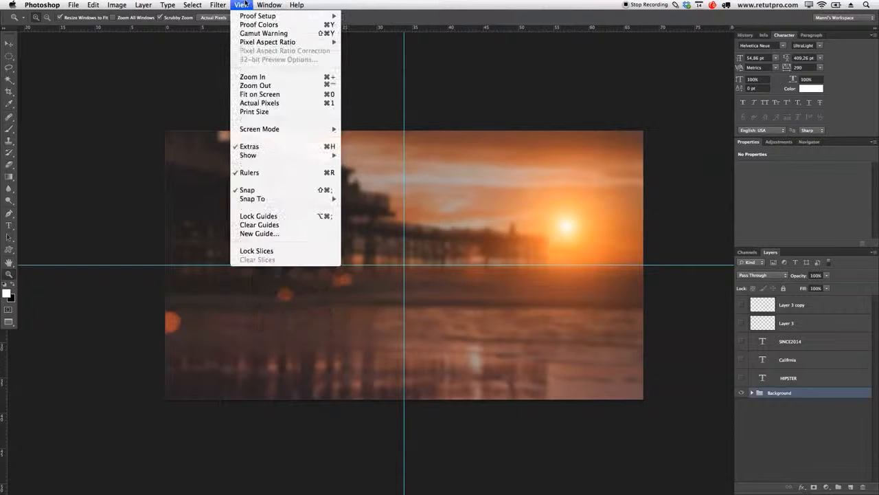
pyautogui.click(262, 234)
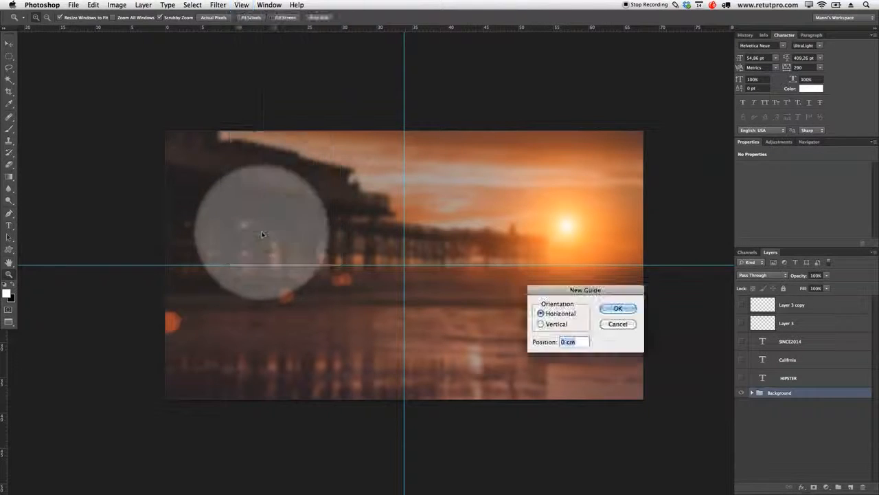
pyautogui.click(563, 337)
pyautogui.click(541, 324)
pyautogui.moveTo(581, 341); pyautogui.dragTo(560, 345)
pyautogui.write('20')
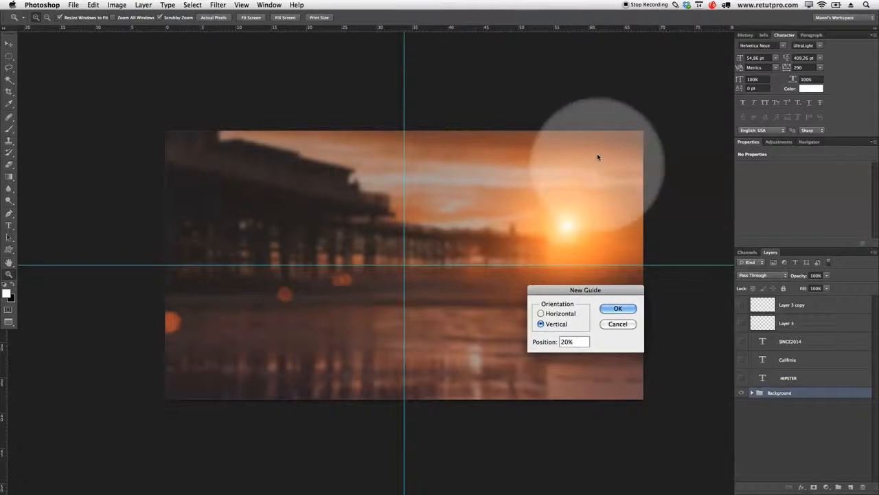
pyautogui.click(561, 341)
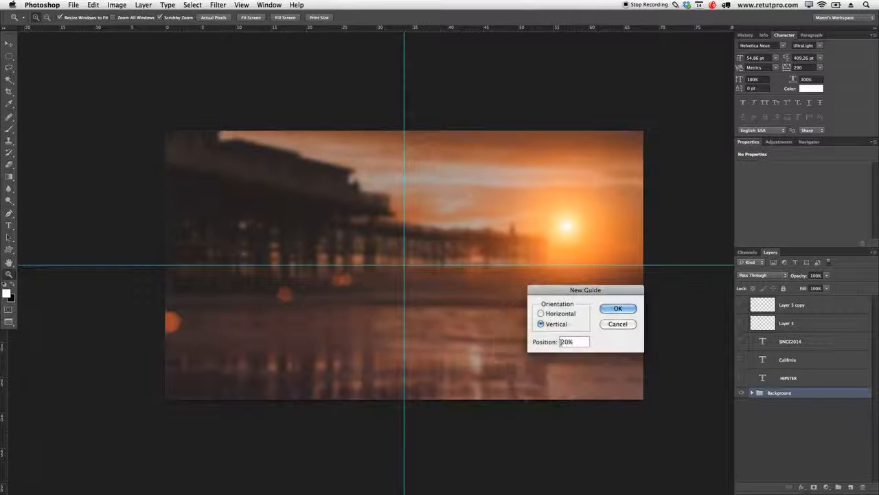
pyautogui.click(619, 309)
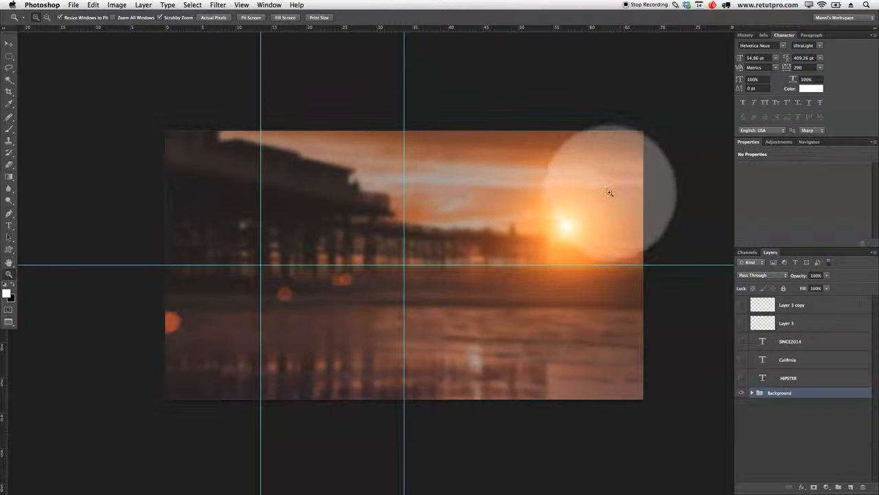
# - Add a vertical guide at 80%, mirroring the one at 20%
pyautogui.click(217, 5)
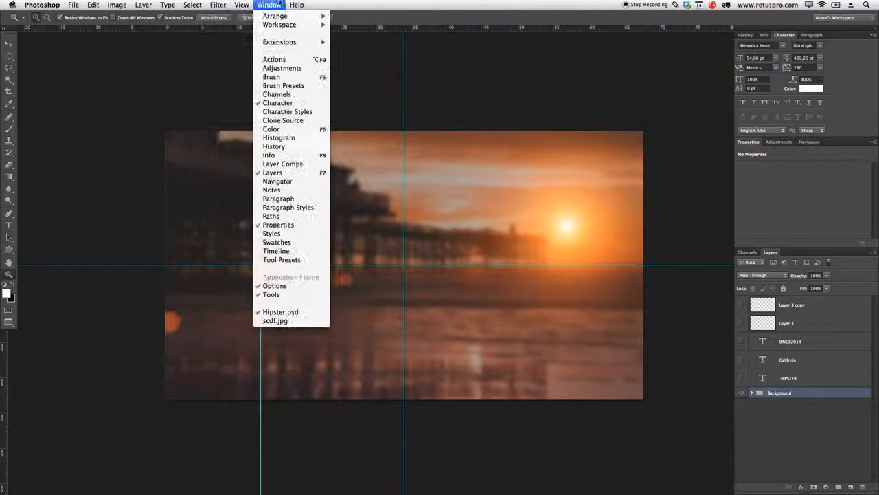
pyautogui.click(267, 233)
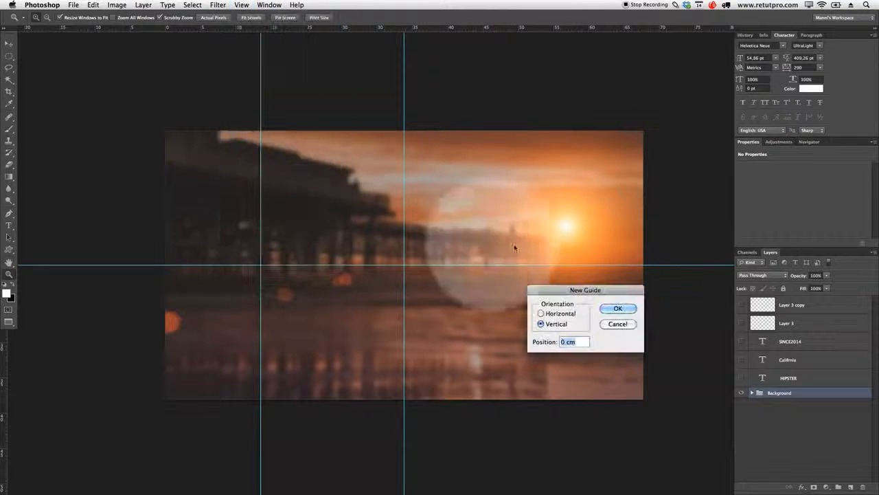
pyautogui.write('80')
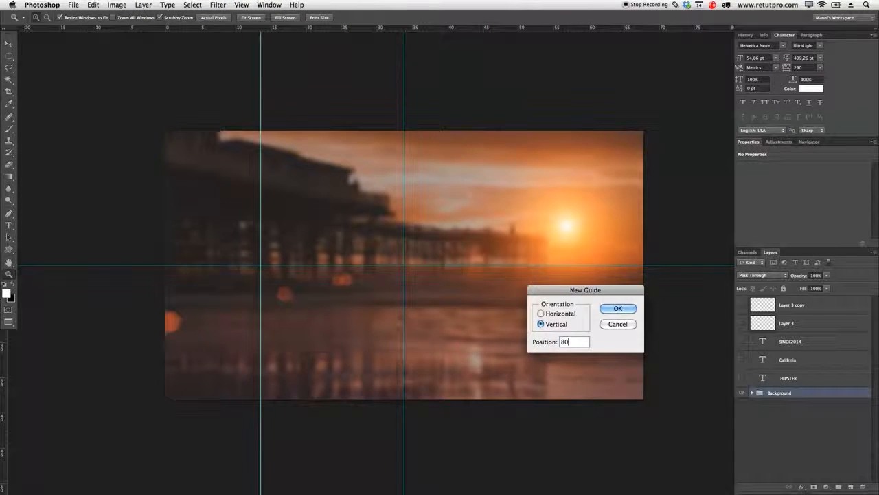
pyautogui.click(617, 308)
# - Place a second horizontal guide above the middle one, about a third of the way down the canvas
pyautogui.moveTo(316, 278)
pyautogui.mouseDown()
pyautogui.moveTo(300, 281)
pyautogui.moveTo(275, 265)
pyautogui.mouseUp()
pyautogui.click(261, 265)
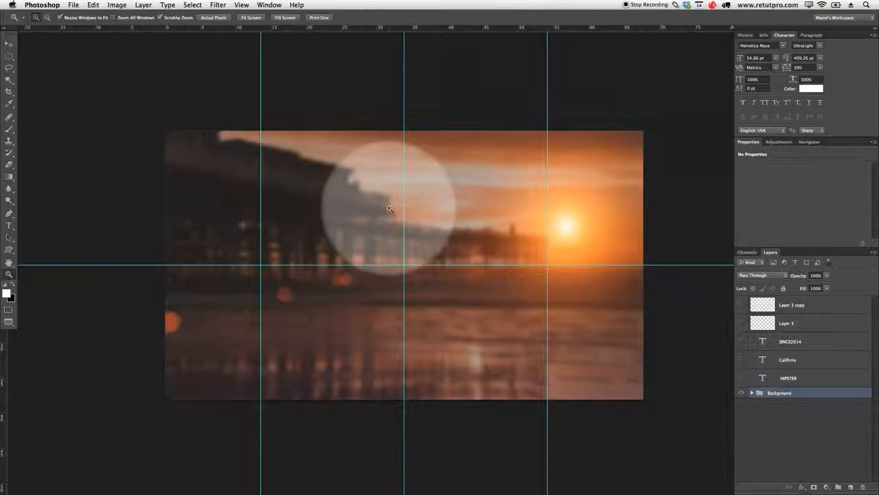
pyautogui.moveTo(394, 33); pyautogui.dragTo(526, 223)
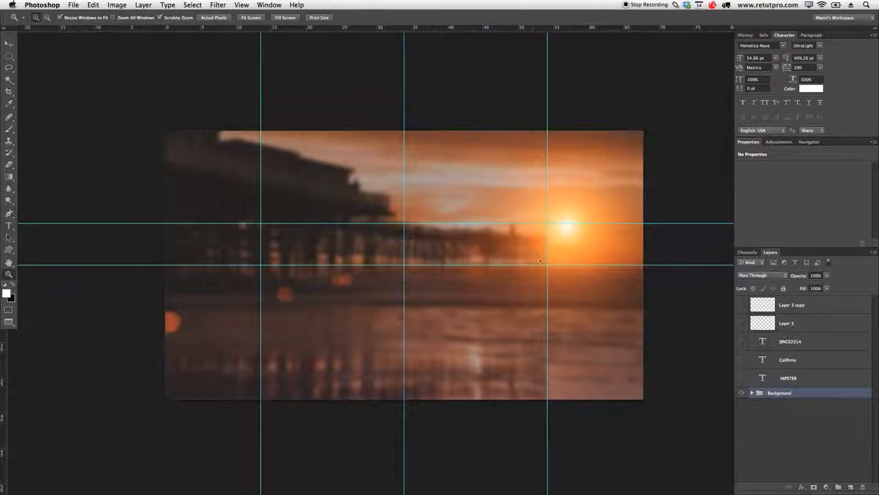
# - Draw an arched Pen tool path along the middle guide from the 20% to the 80% guide, peaking at the upper horizontal guide
pyautogui.click(9, 213)
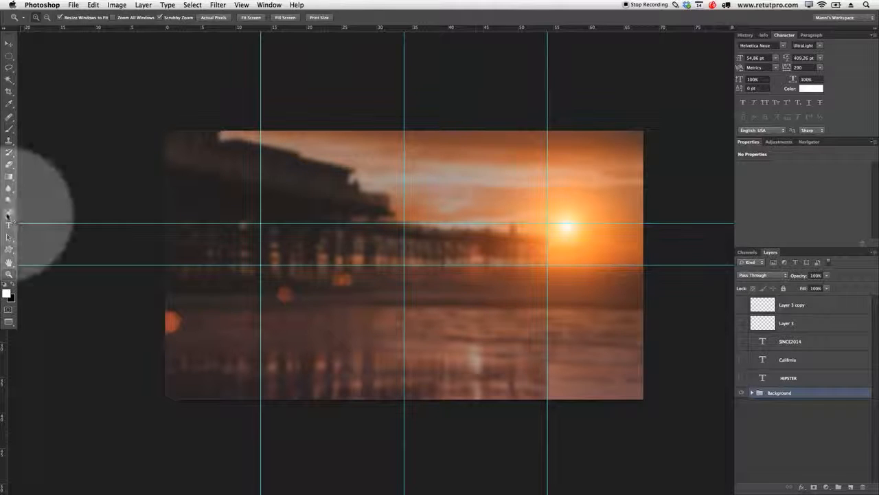
pyautogui.click(260, 265)
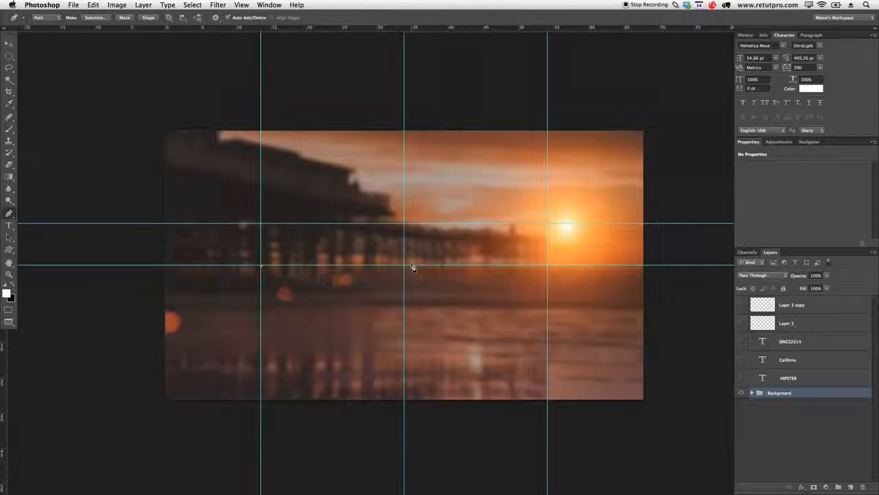
pyautogui.click(547, 266)
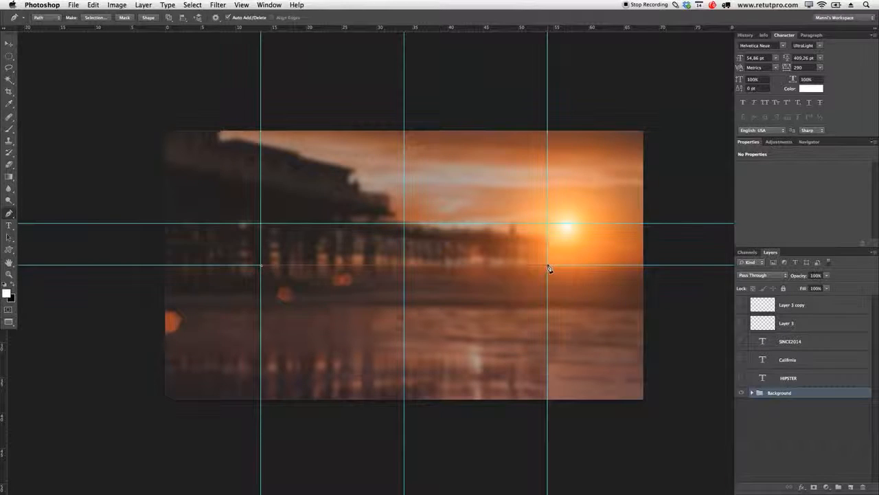
pyautogui.moveTo(547, 266); pyautogui.dragTo(704, 362)
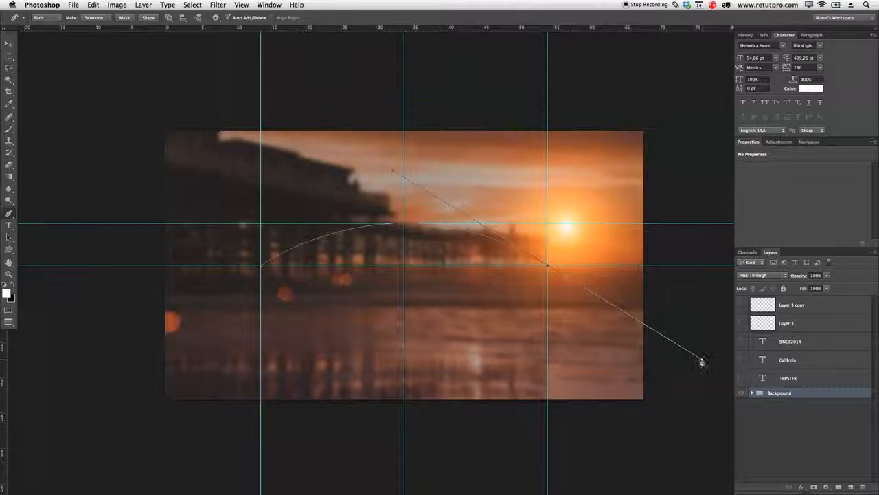
pyautogui.moveTo(405, 229); pyautogui.dragTo(405, 229)
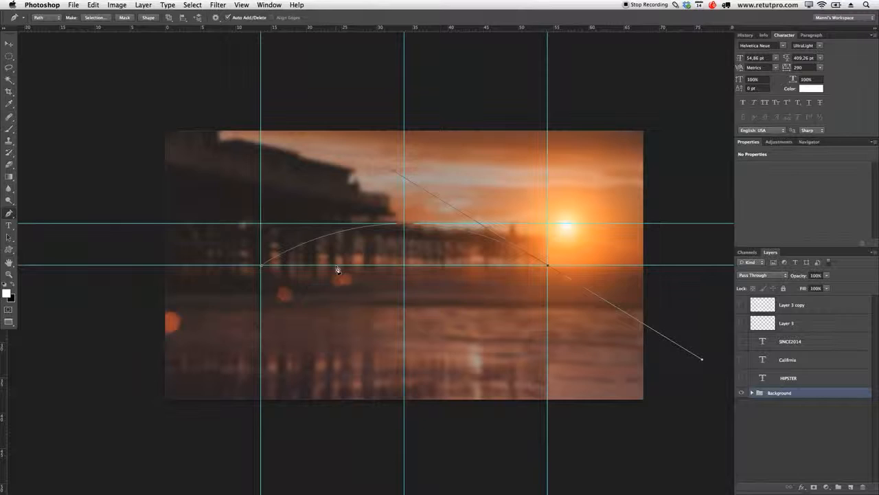
# - Add the text HIPSTER along the arched path with the Type tool, starting near the path's left end
pyautogui.click(9, 225)
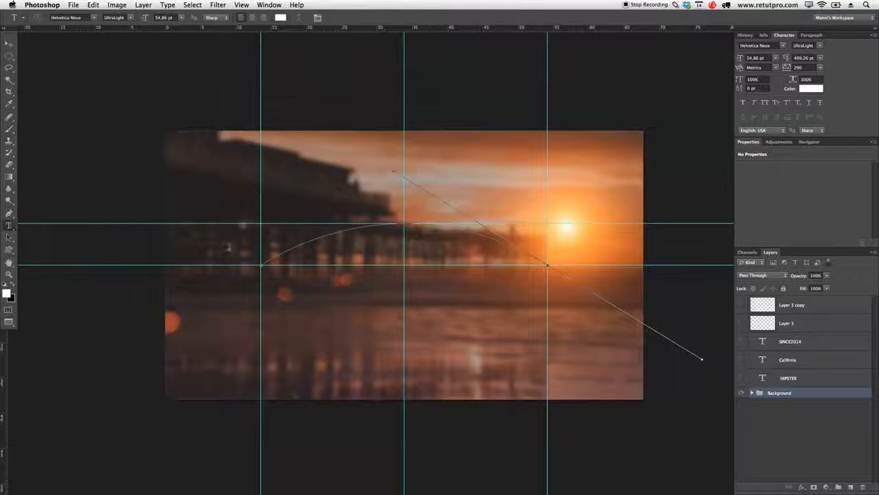
pyautogui.click(274, 259)
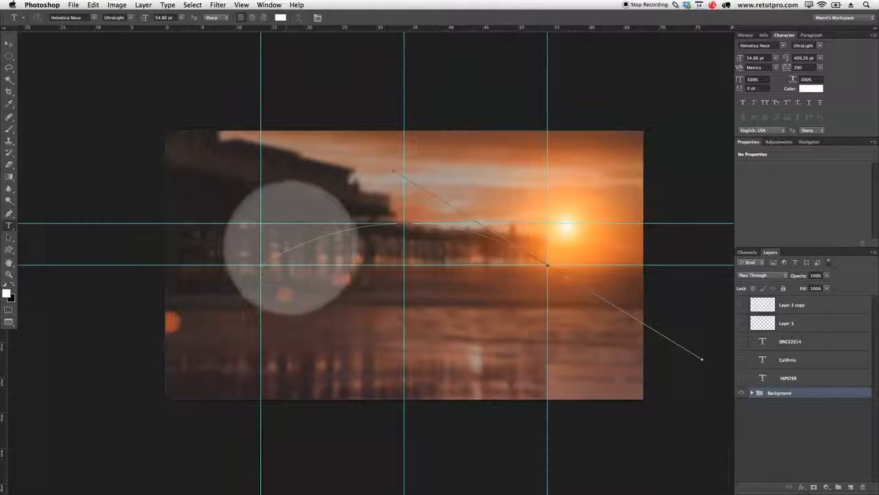
pyautogui.click(291, 247)
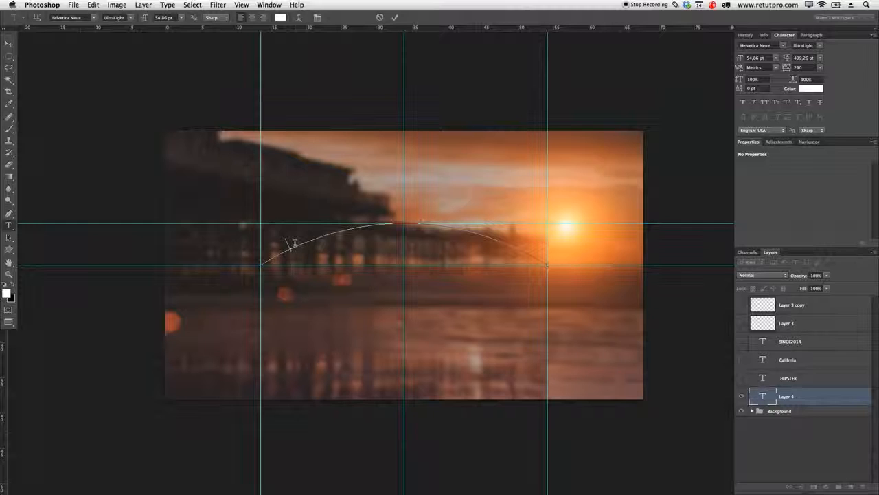
pyautogui.write('HIPSTER')
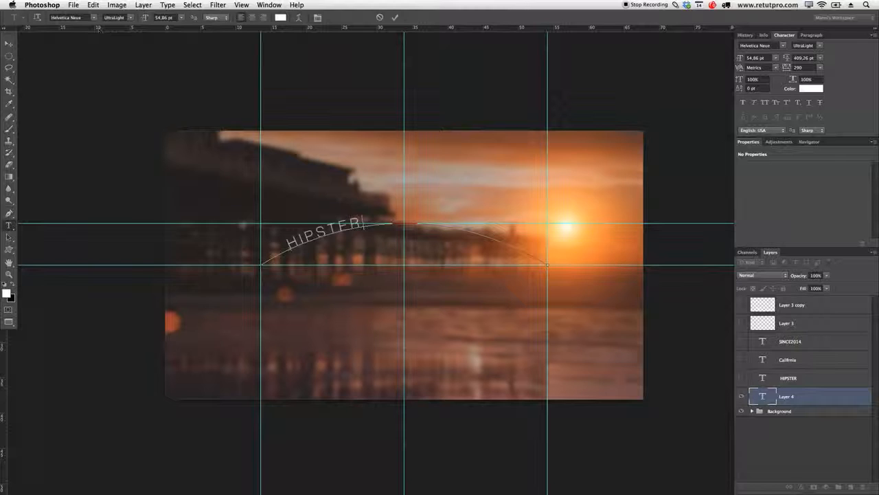
# - Select the arched HIPSTER text and change its font to Bebas Neue
pyautogui.moveTo(359, 217); pyautogui.dragTo(282, 255)
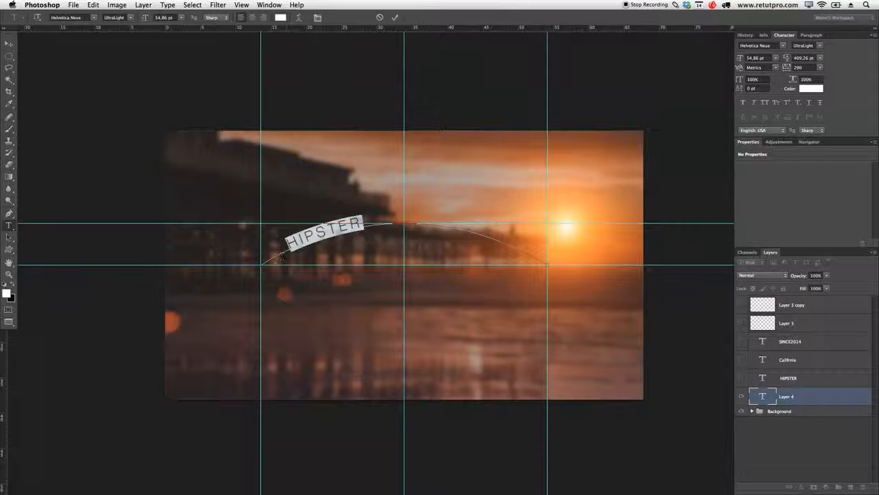
pyautogui.click(93, 17)
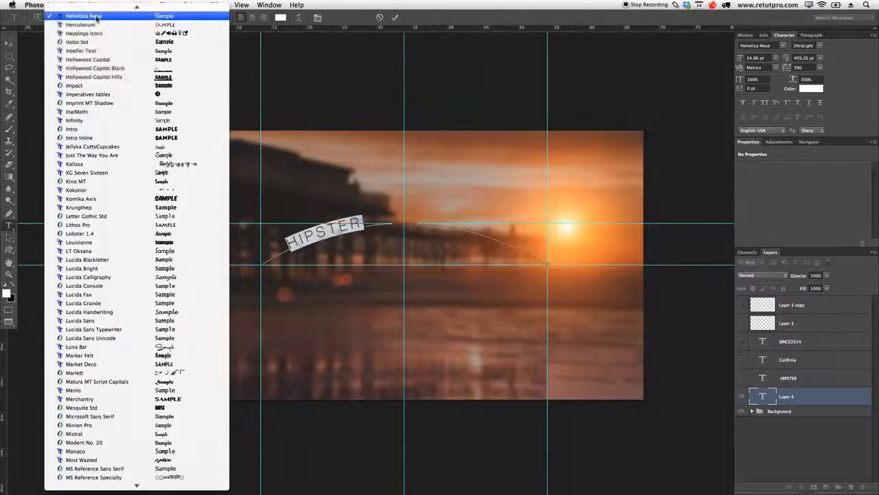
pyautogui.scroll(5, 89, 117)
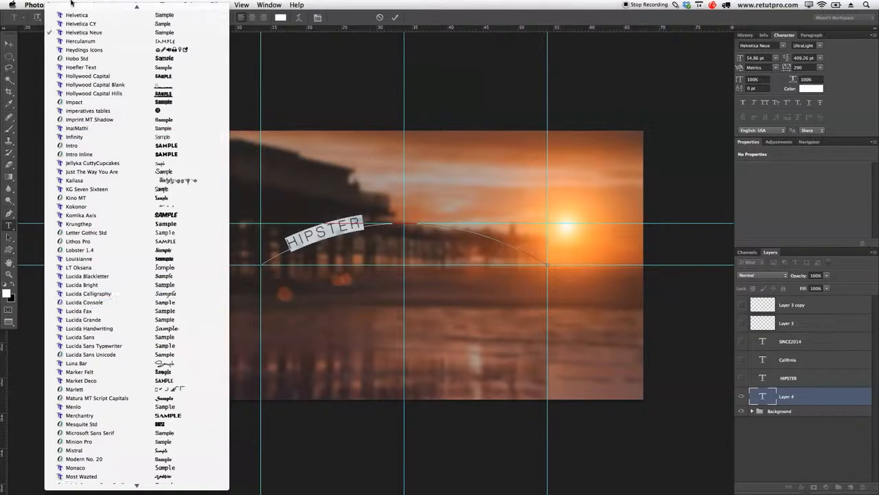
pyautogui.scroll(15, 90, 117)
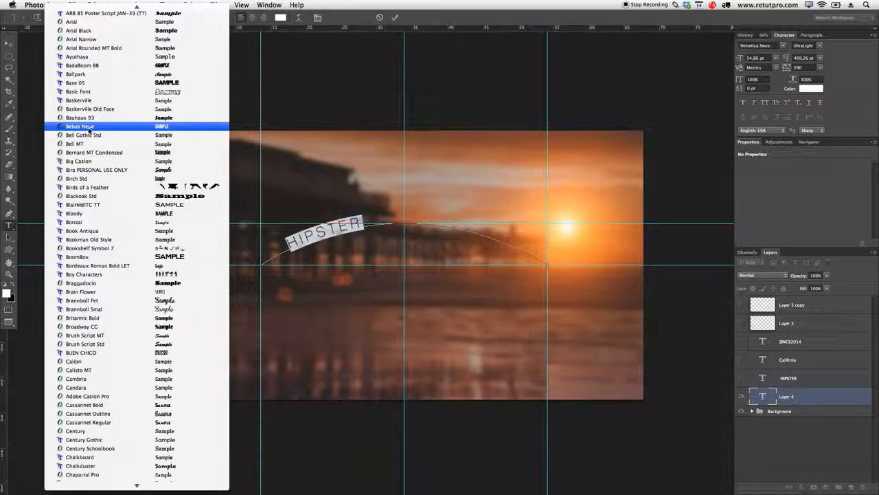
pyautogui.click(89, 129)
pyautogui.click(88, 129)
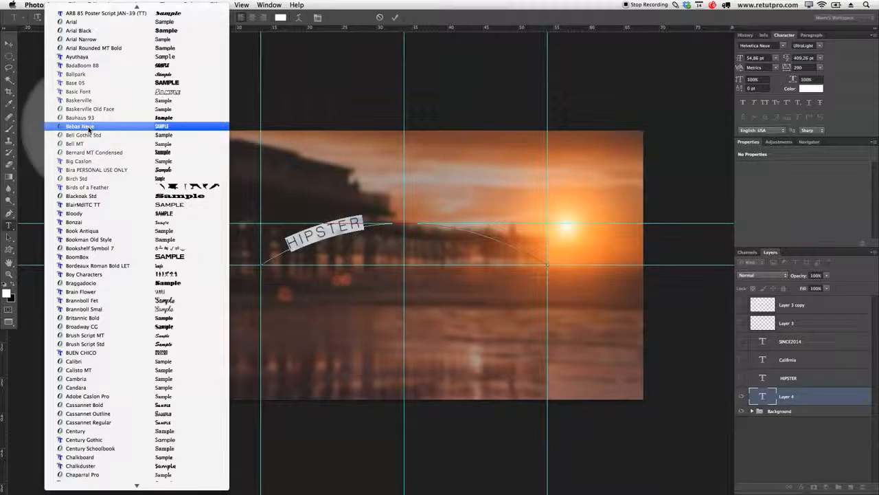
pyautogui.click(88, 129)
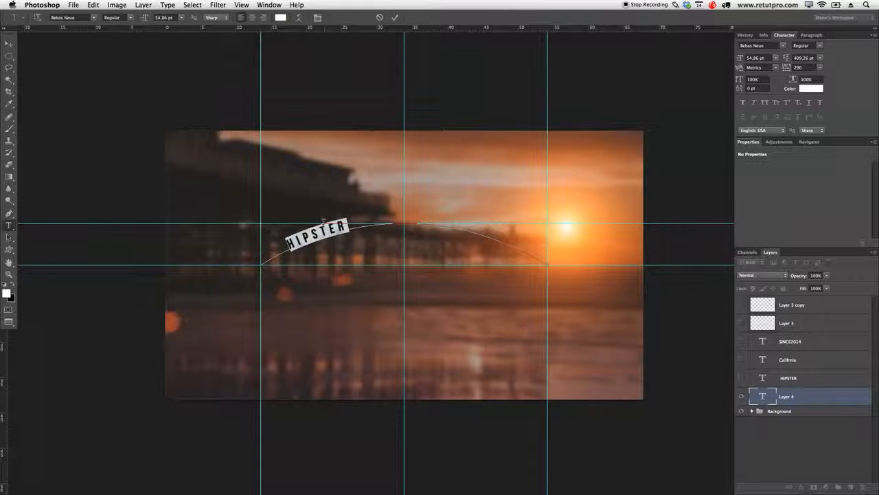
# - Enlarge the HIPSTER text to 121,86 pt and set its tracking to 850 so it spreads along the arc
pyautogui.moveTo(145, 20); pyautogui.dragTo(176, 18)
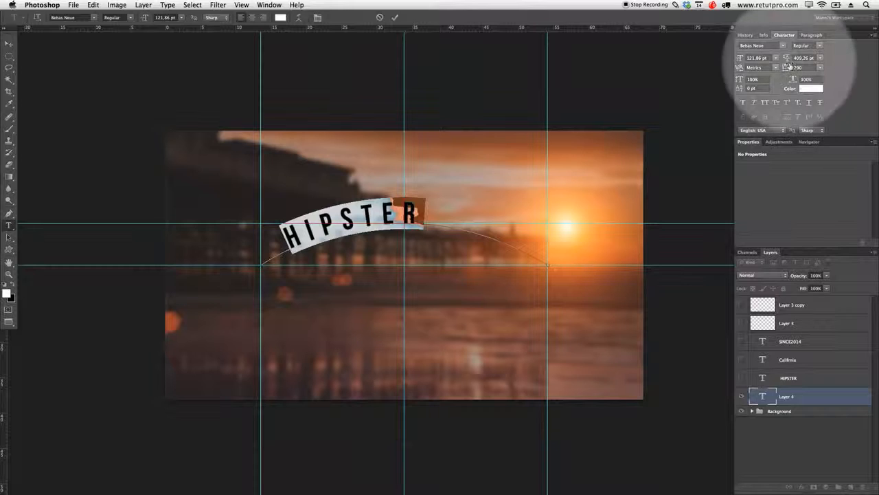
pyautogui.moveTo(787, 68); pyautogui.dragTo(807, 72)
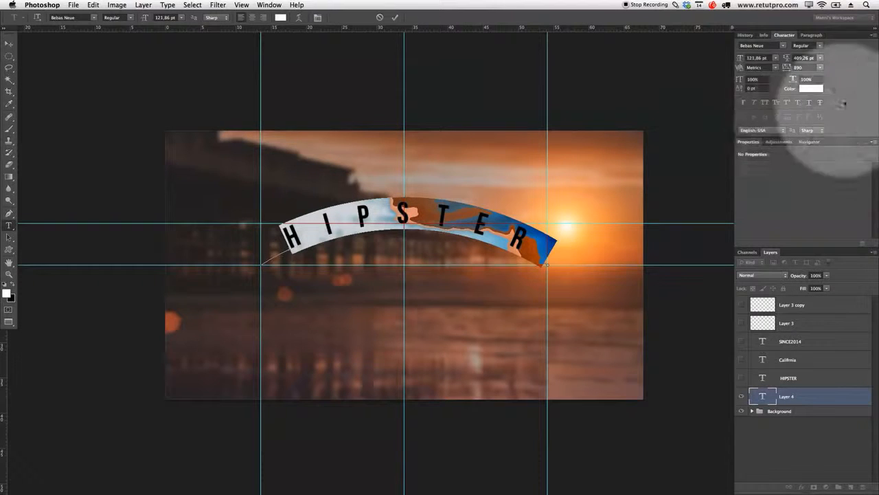
pyautogui.click(265, 5)
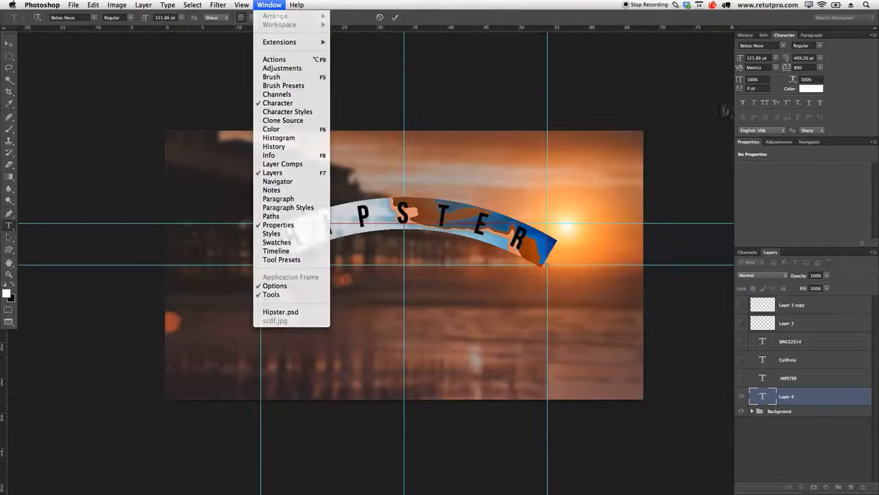
pyautogui.click(536, 199)
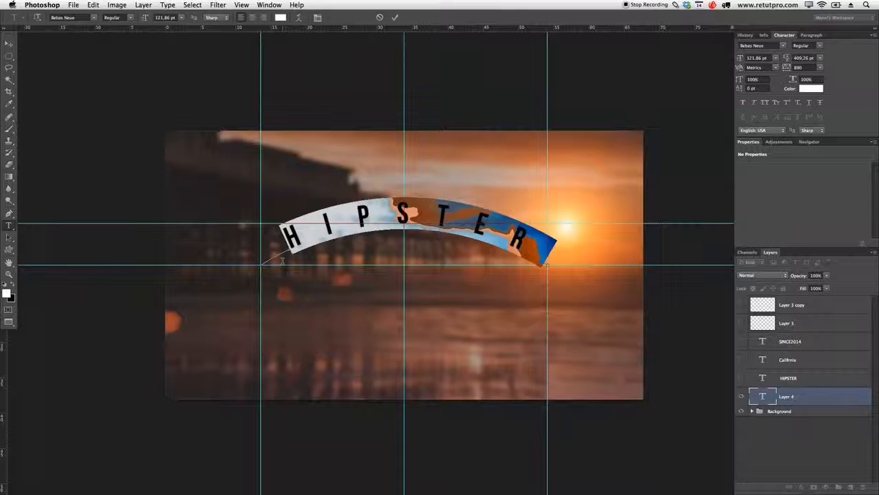
pyautogui.moveTo(791, 71); pyautogui.dragTo(788, 72)
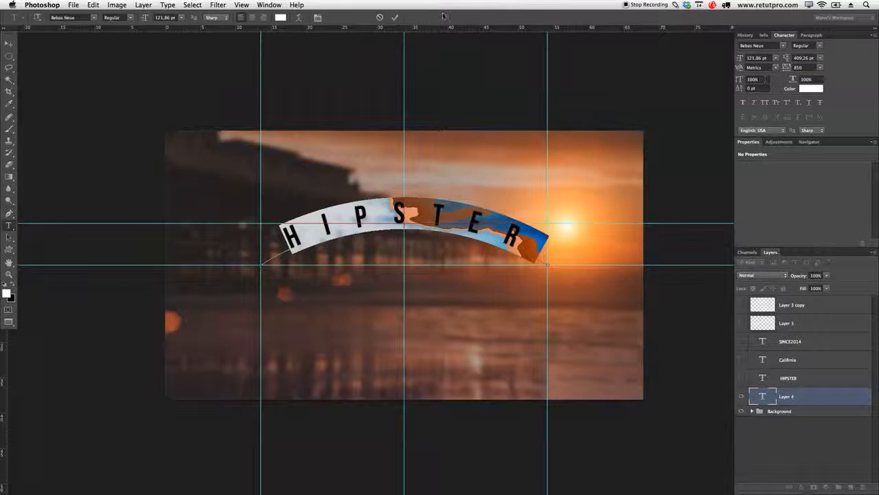
pyautogui.click(395, 17)
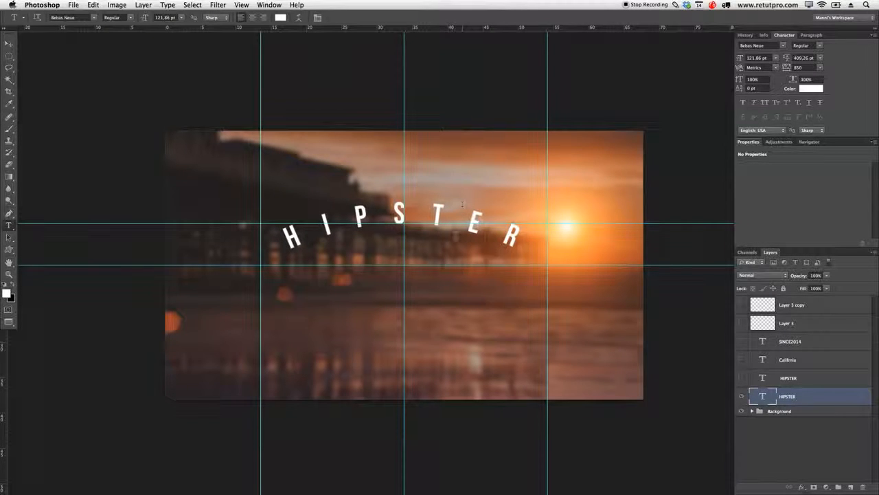
# - Move the new HIPSTER layer to the top of the layer stack and group the five hidden layers as old
pyautogui.click(798, 398)
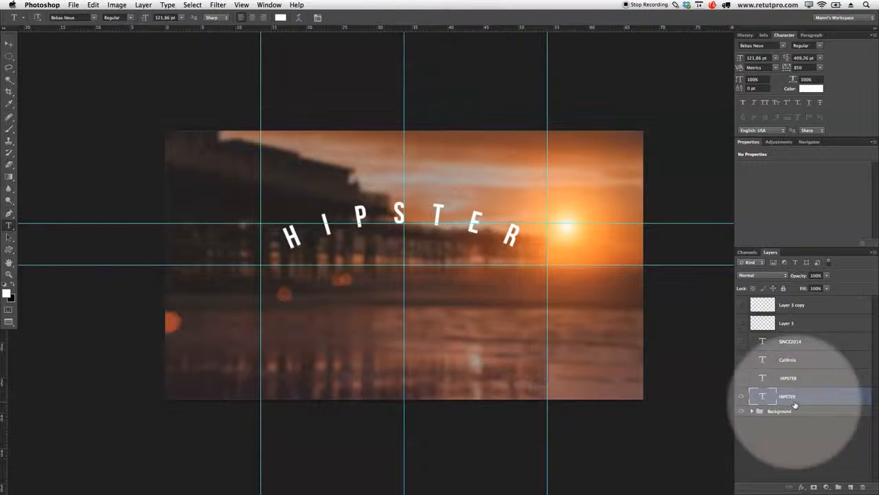
pyautogui.moveTo(798, 400); pyautogui.dragTo(775, 300)
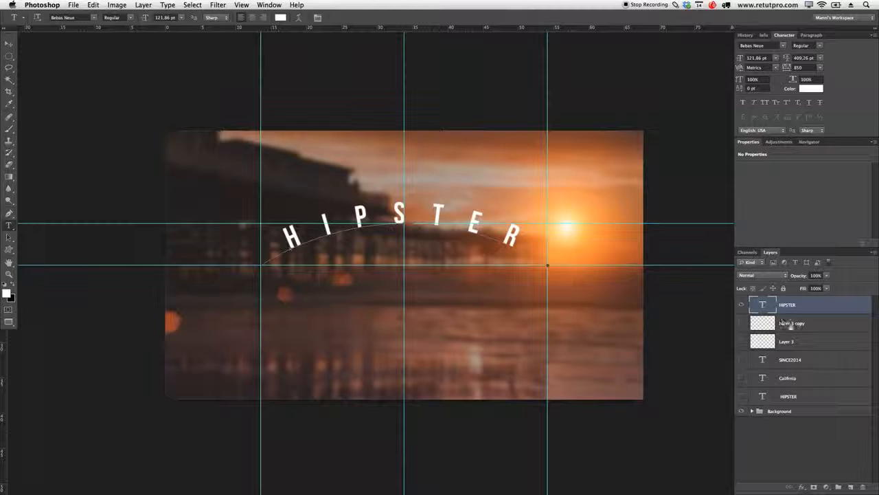
pyautogui.keyDown('shift'); pyautogui.click(809, 390); pyautogui.keyUp('shift')
pyautogui.press('super+g')
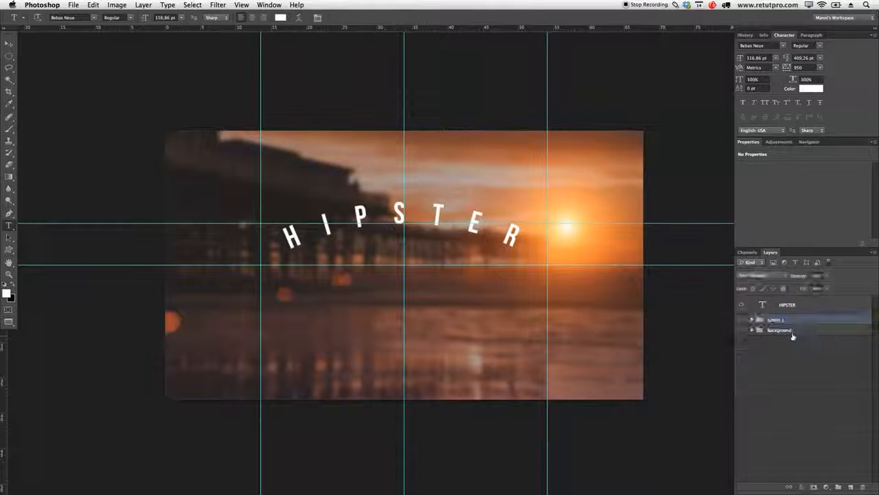
pyautogui.doubleClick(776, 319)
pyautogui.write('Te')
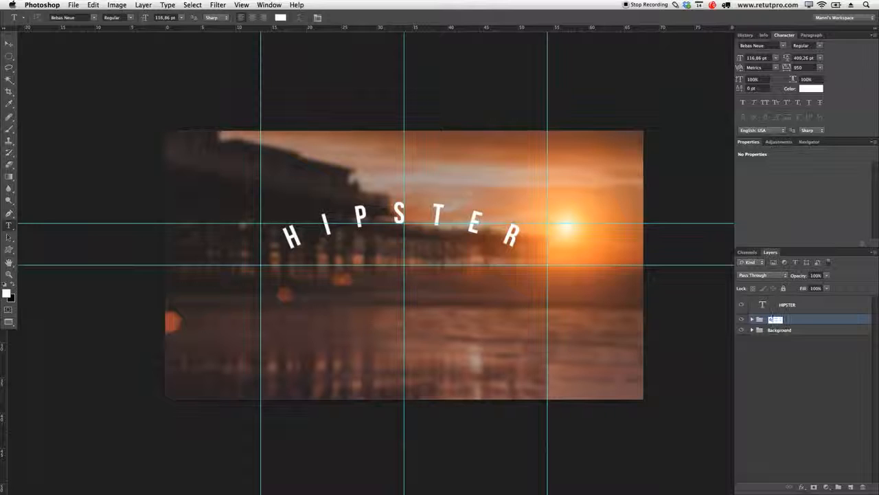
# - Nudge the HIPSTER text layer slightly to the right until its S is centred on the middle vertical guide
pyautogui.click(796, 305)
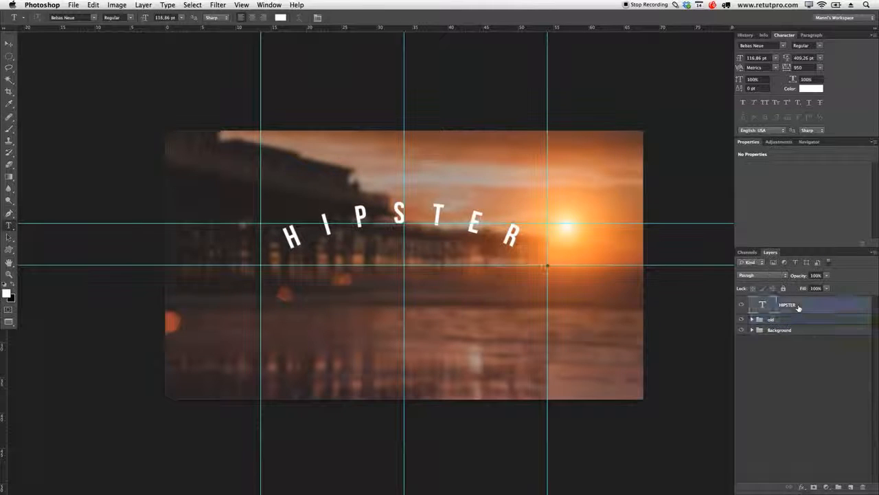
pyautogui.click(10, 43)
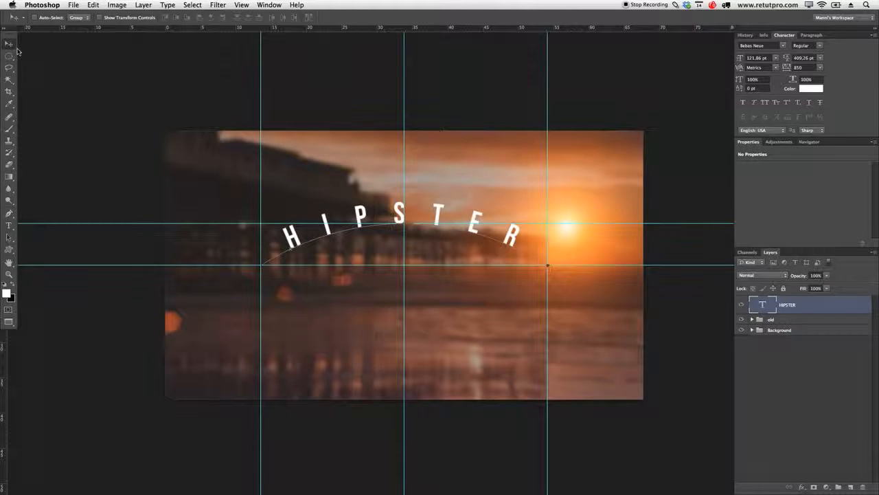
pyautogui.press('Right')
pyautogui.press('Right')
pyautogui.press('Right')
pyautogui.press('Right')
pyautogui.press('Right')
pyautogui.press('Right')
pyautogui.press('Right')
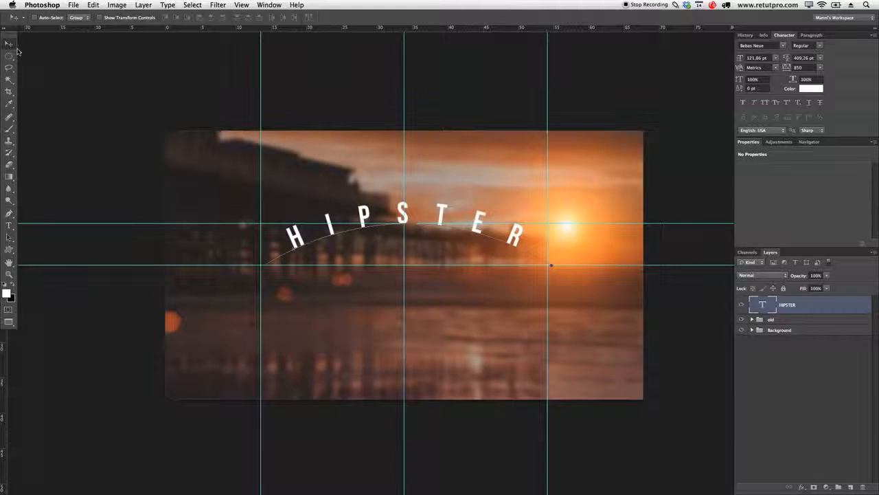
pyautogui.press('Left')
pyautogui.press('Left')
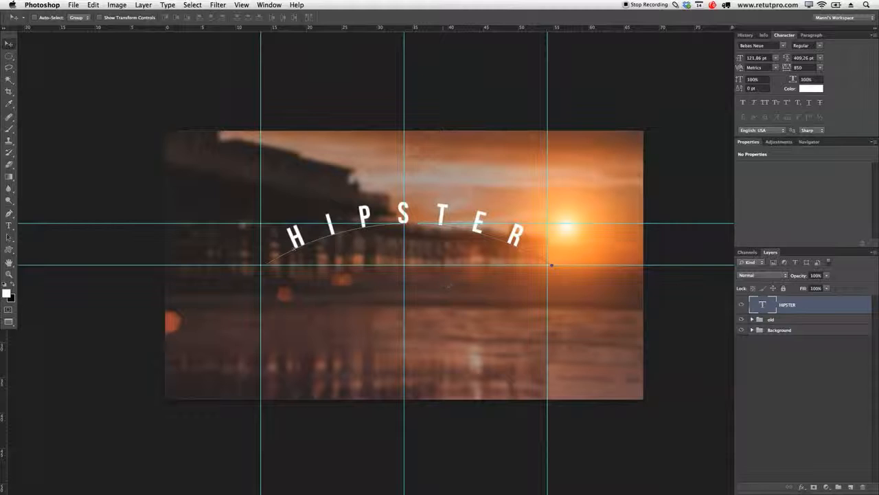
# - Create a wide text box below the HIPSTER arch and enter CALIFORNIA in it
pyautogui.click(9, 226)
pyautogui.moveTo(254, 286); pyautogui.dragTo(559, 349)
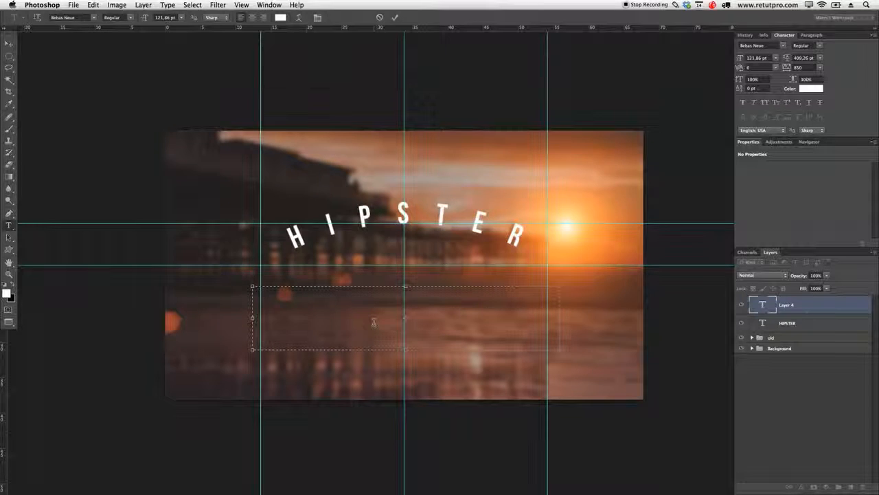
pyautogui.write('CALIFOR-')
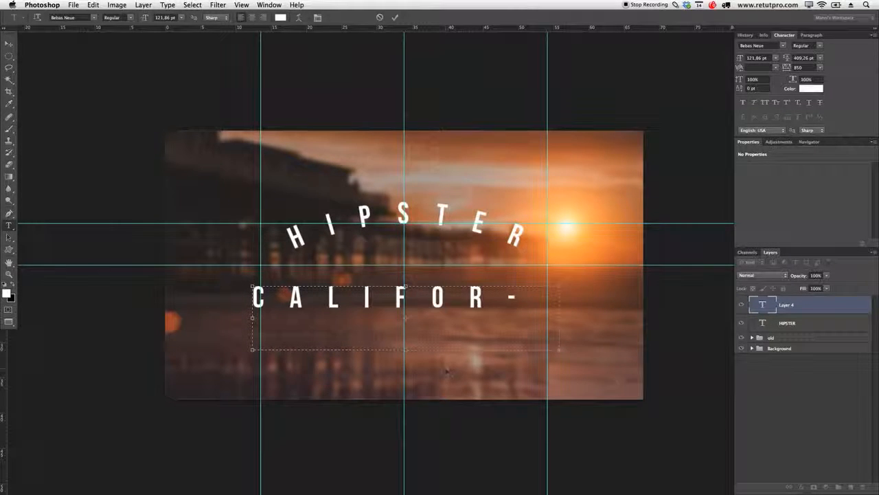
# - Set the tracking of the CALIFORNIA text to 0 and its size to 156,86 pt
pyautogui.click(443, 341)
pyautogui.press('super+a')
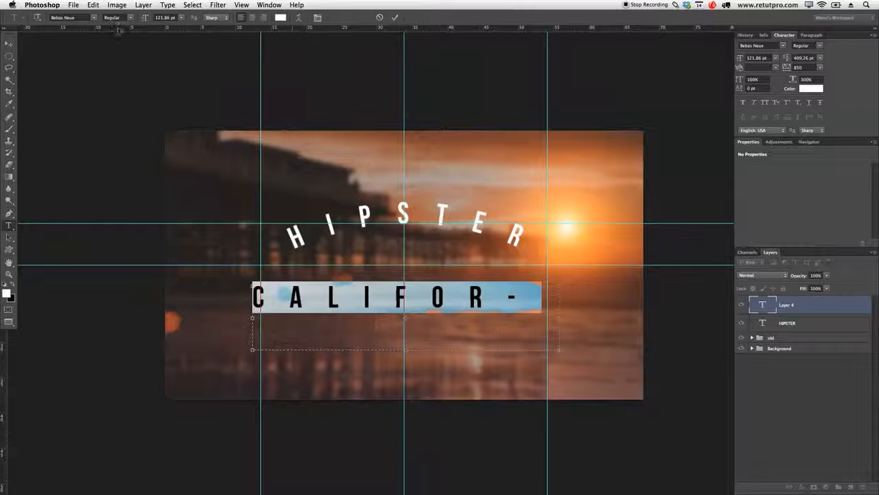
pyautogui.moveTo(149, 26); pyautogui.dragTo(131, 25)
pyautogui.doubleClick(800, 67)
pyautogui.write('0')
pyautogui.press('Return')
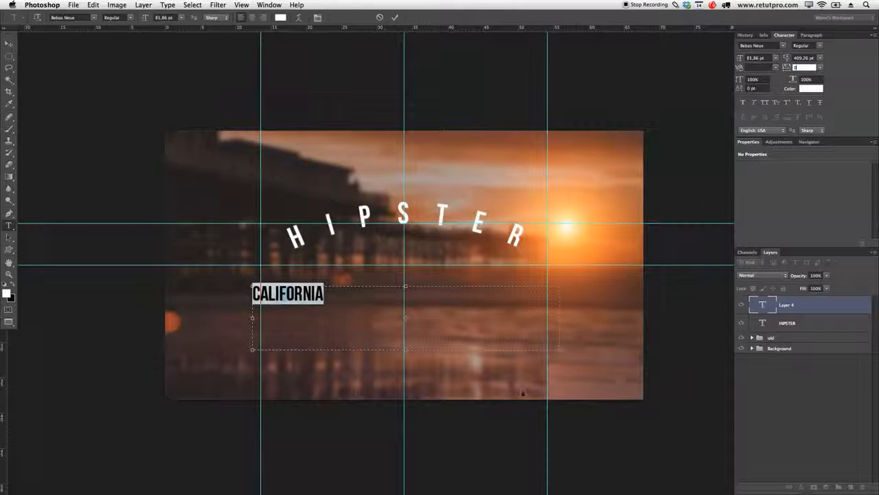
pyautogui.moveTo(147, 24); pyautogui.dragTo(178, 24)
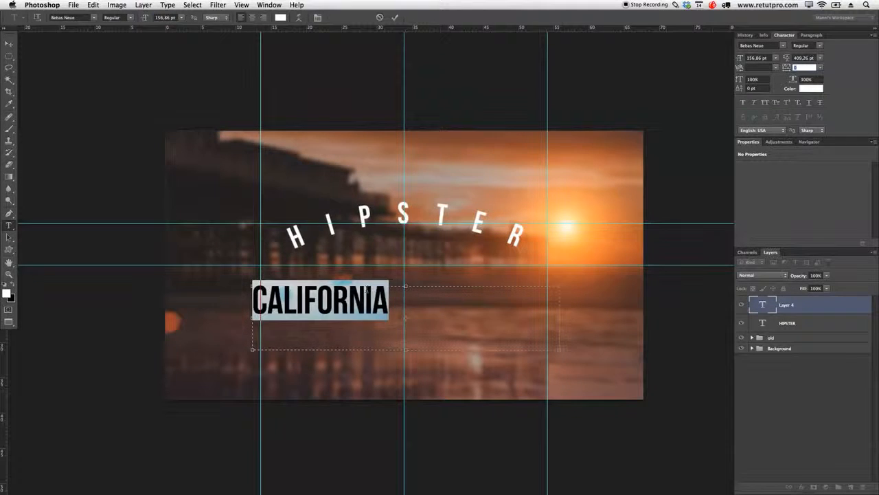
# - Change the text's font to Brannboll Fet and rewrite the word as California
pyautogui.click(93, 17)
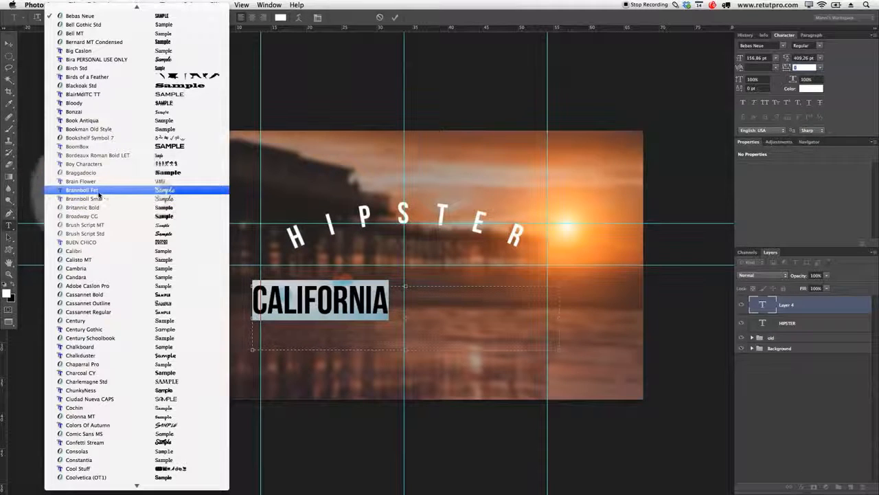
pyautogui.click(149, 190)
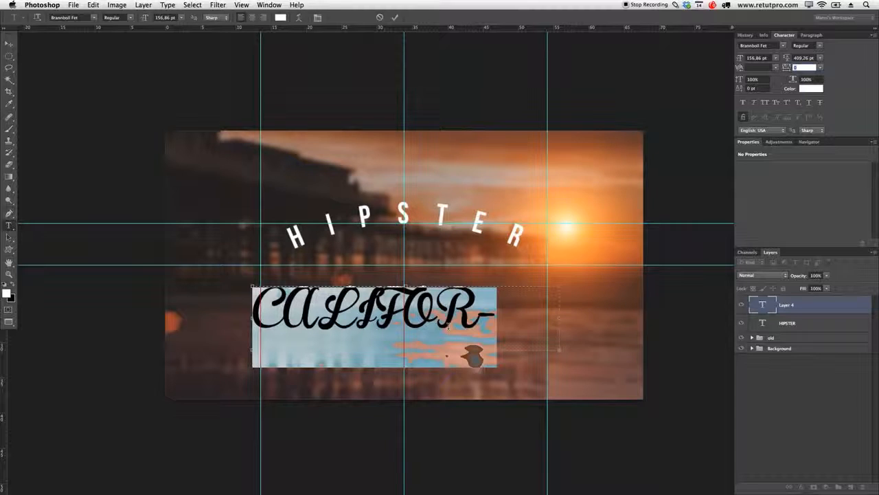
pyautogui.write('Cal')
pyautogui.press('Return')
pyautogui.press('Return')
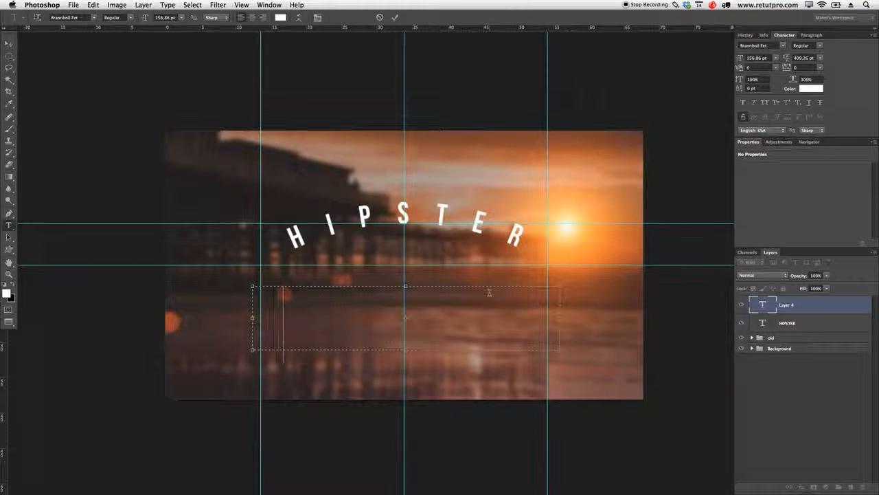
pyautogui.write('California')
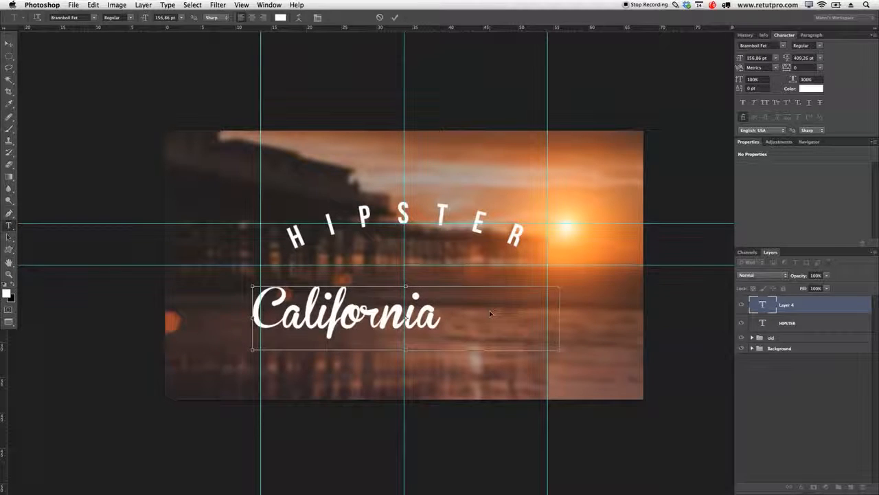
# - Enlarge the whole California text to 174,86 pt and commit it
pyautogui.press('super+a')
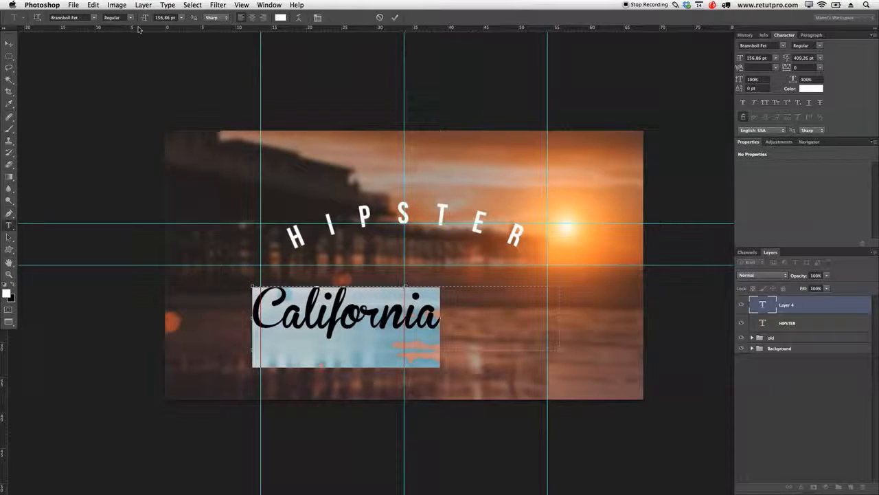
pyautogui.moveTo(142, 20); pyautogui.dragTo(152, 19)
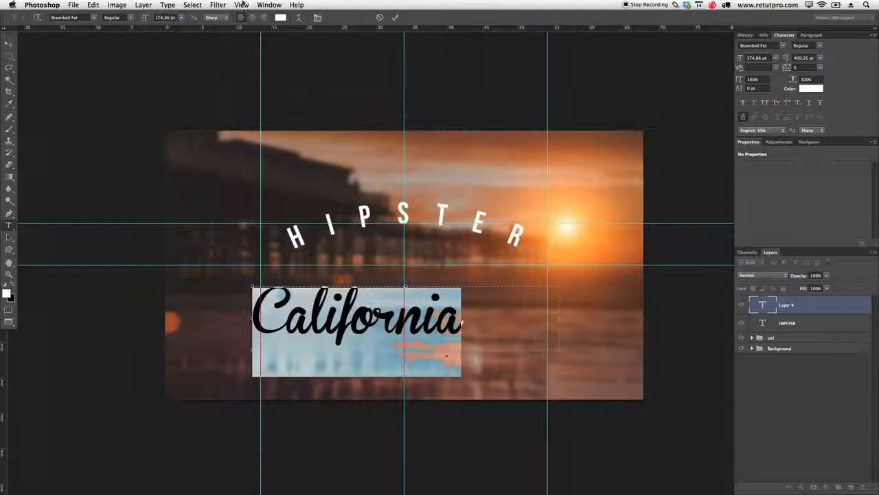
pyautogui.click(395, 17)
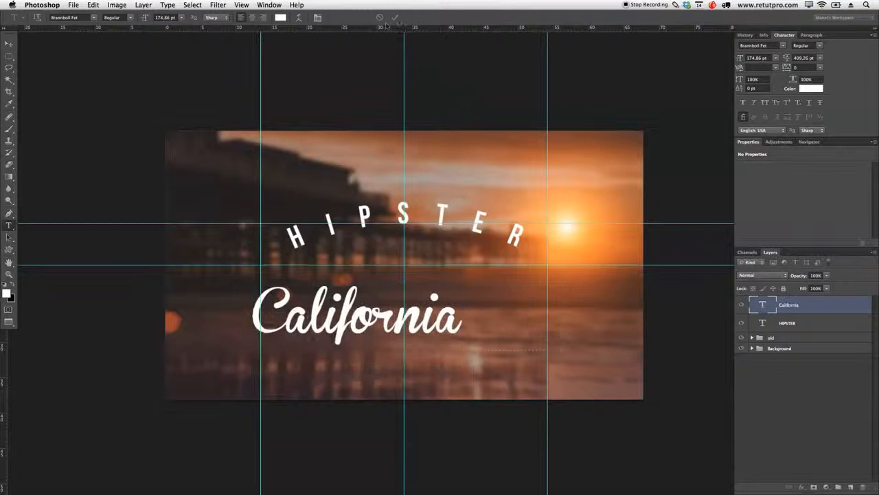
# - Move the California text up under the HIPSTER arch, roughly centred on the middle vertical guide
pyautogui.click(9, 43)
pyautogui.moveTo(353, 327); pyautogui.dragTo(405, 296)
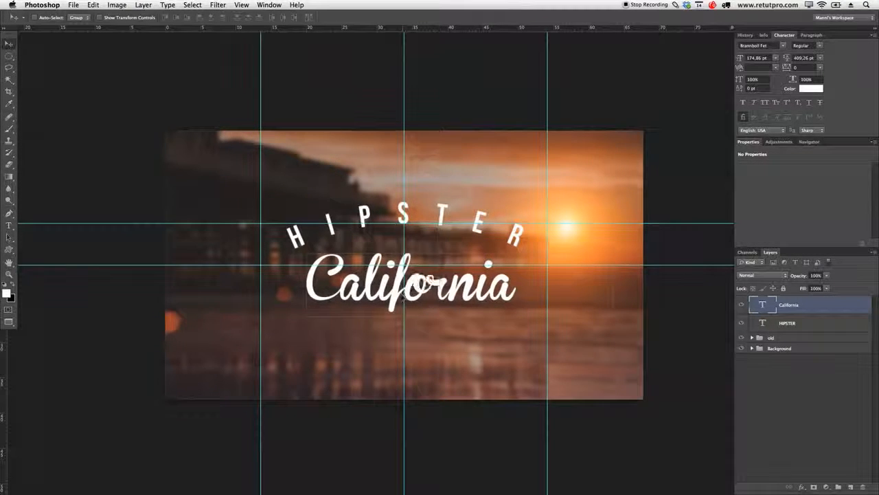
pyautogui.press('Up')
pyautogui.press('Up')
pyautogui.press('Up')
pyautogui.press('Up')
pyautogui.press('Up')
pyautogui.press('Up')
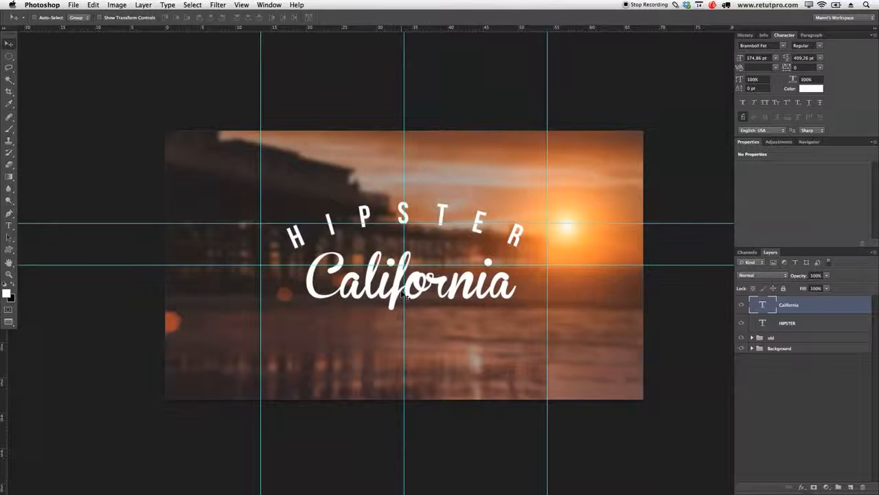
# - Apply faux italic to the whole California text and commit it
pyautogui.click(403, 294)
pyautogui.click(11, 227)
pyautogui.click(292, 285)
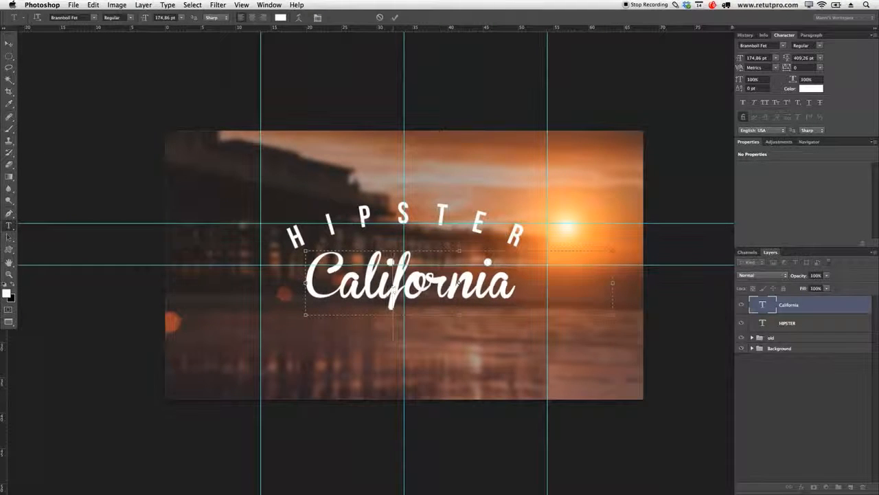
pyautogui.hotkey('ctrl', 'a')
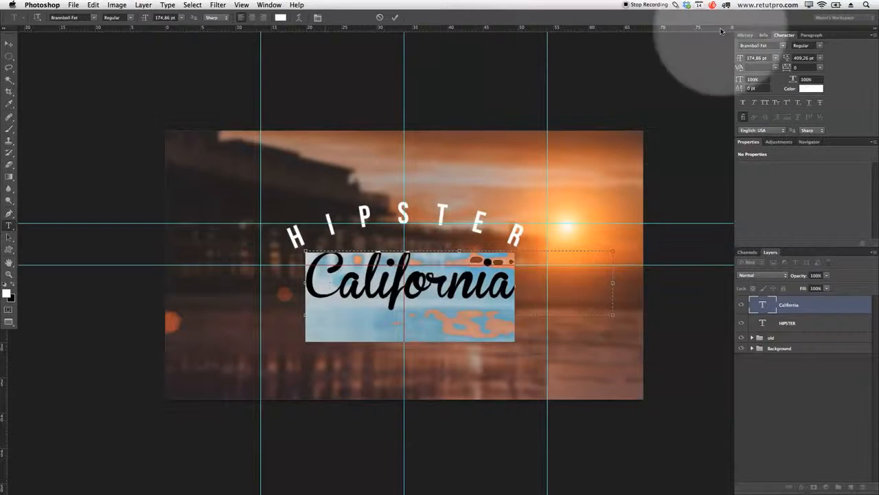
pyautogui.click(755, 102)
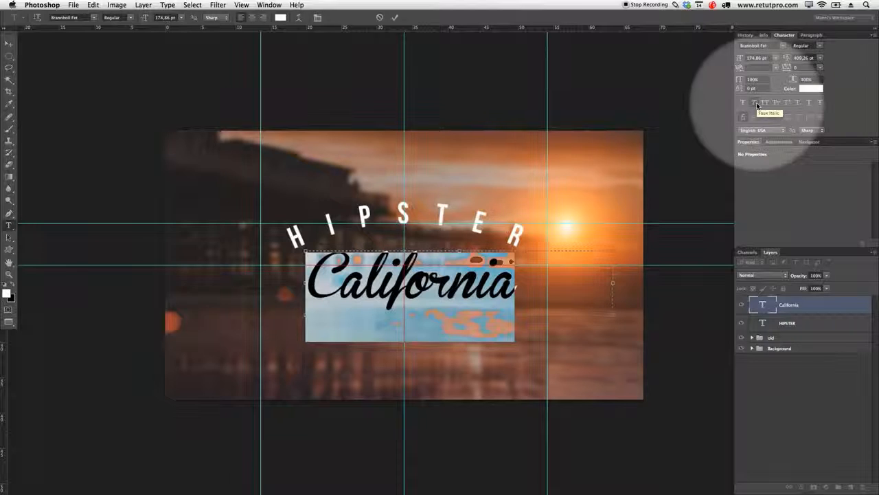
pyautogui.click(396, 17)
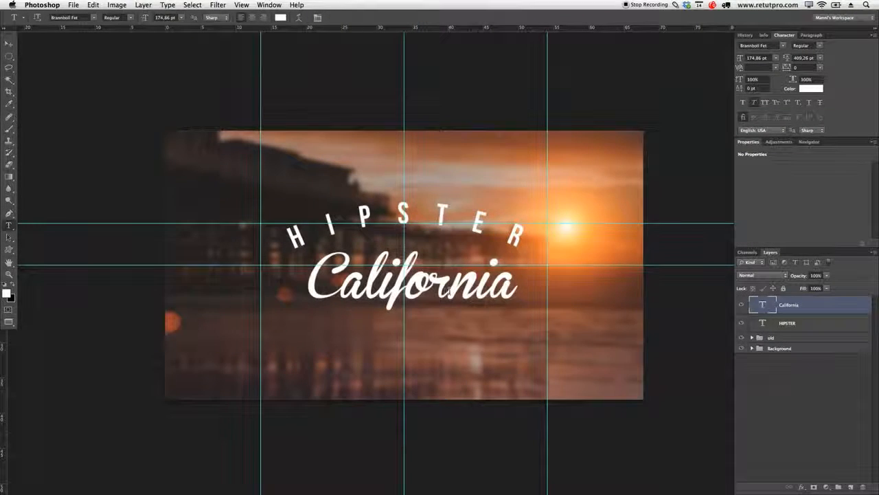
pyautogui.press('v')
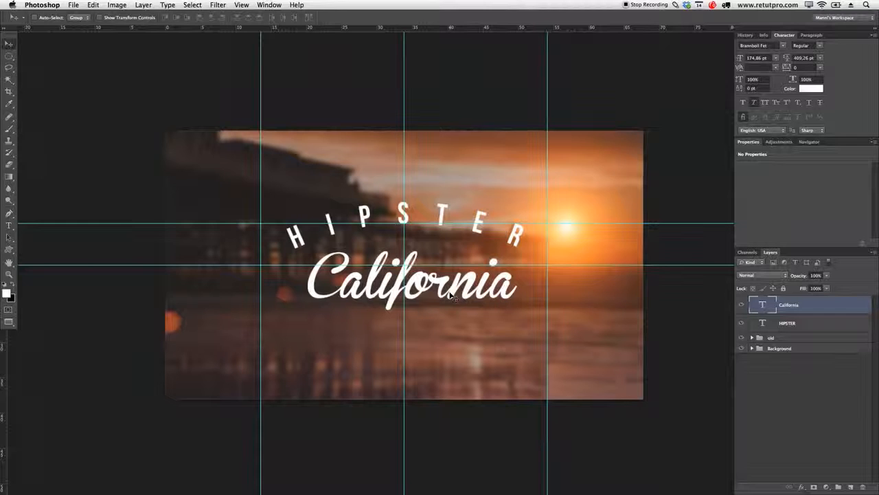
# - Draw a wide, low paragraph text box beneath the California lettering near the lower edge of the image
pyautogui.press('z')
pyautogui.moveTo(470, 281); pyautogui.dragTo(439, 282)
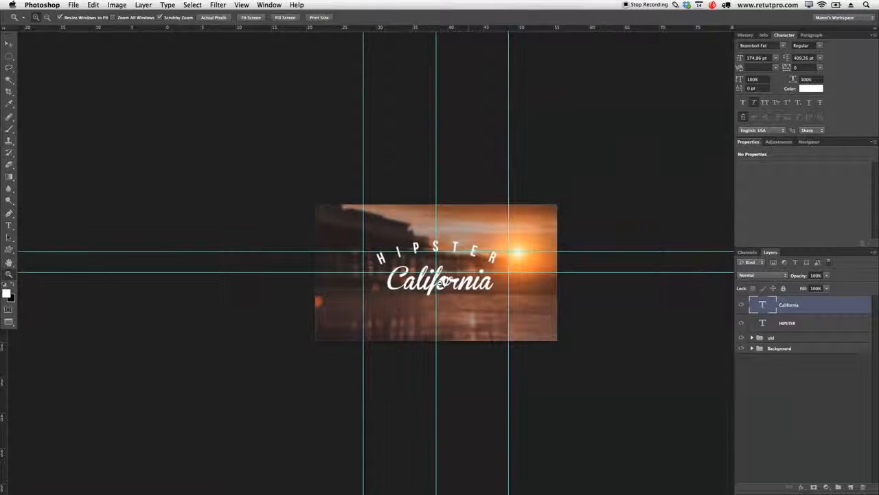
pyautogui.moveTo(477, 312); pyautogui.dragTo(444, 283)
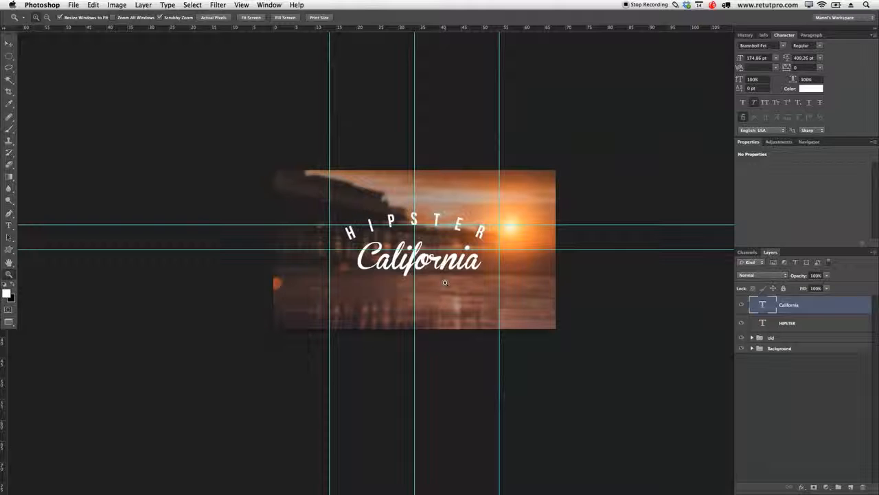
pyautogui.moveTo(431, 273); pyautogui.dragTo(457, 275)
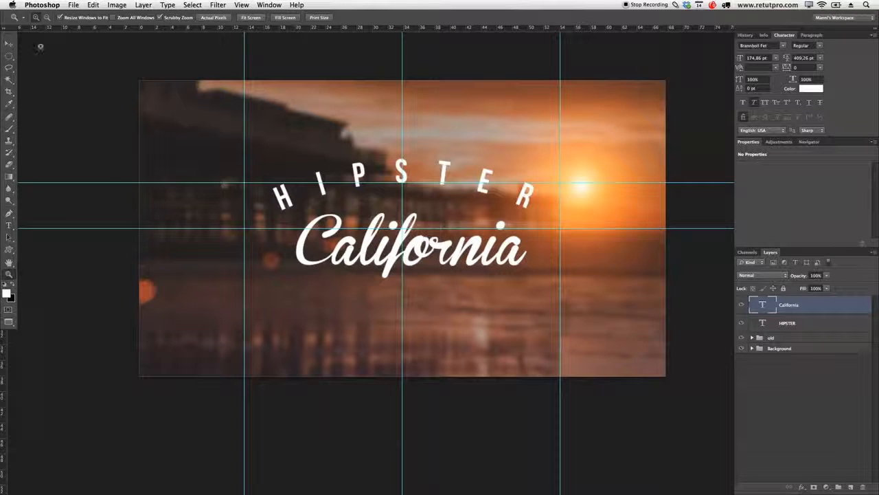
pyautogui.click(9, 44)
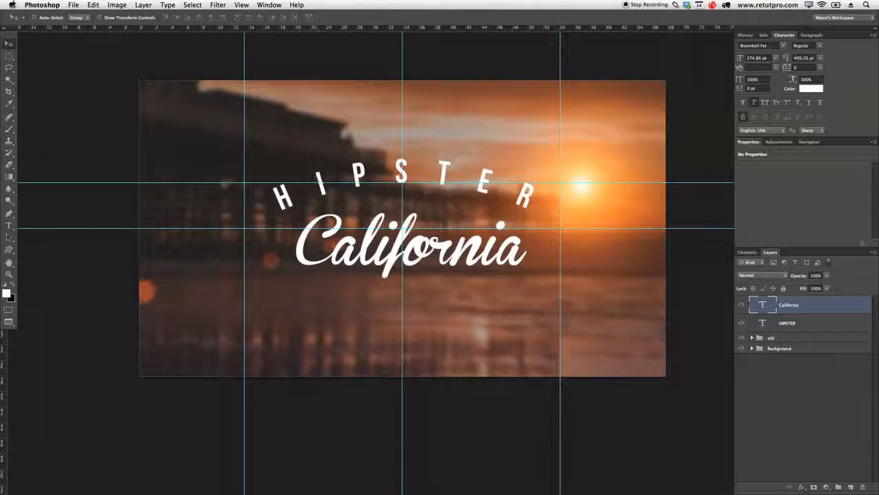
pyautogui.click(8, 225)
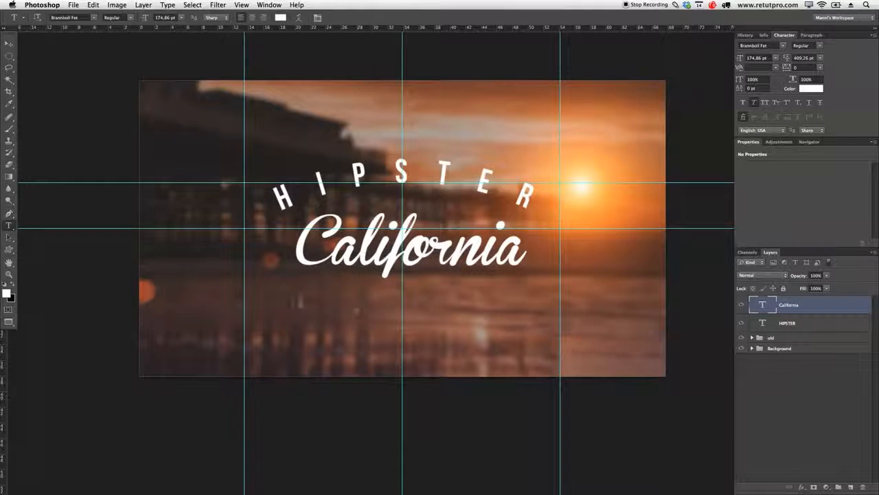
pyautogui.moveTo(300, 302); pyautogui.dragTo(509, 340)
pyautogui.press('Escape')
pyautogui.moveTo(285, 321); pyautogui.dragTo(556, 363)
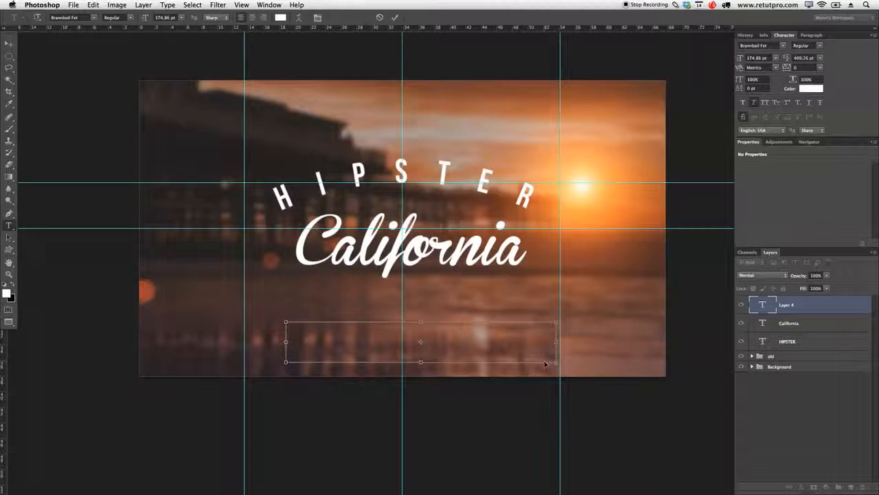
# - Enter Since 2014 in the new text box, reduce its size to 62,86 pt and set its font to Helvetica Neue
pyautogui.click(445, 322)
pyautogui.click(374, 300)
pyautogui.moveTo(145, 17); pyautogui.dragTo(90, 23)
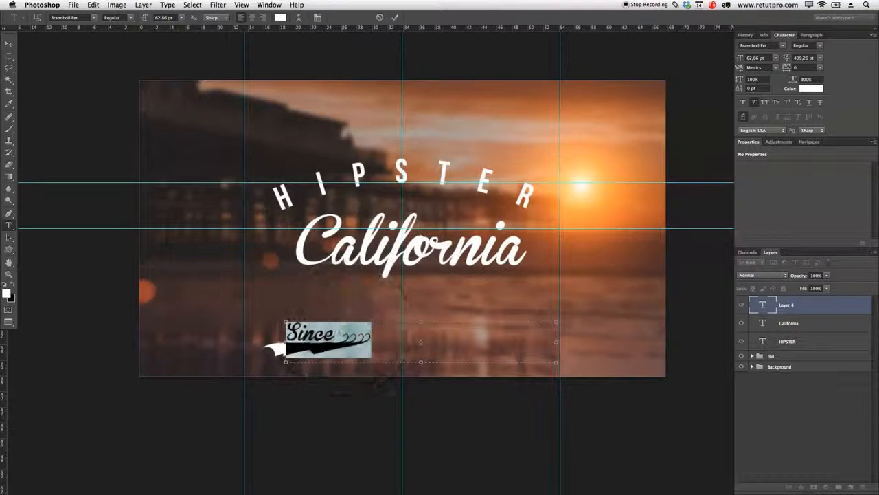
pyautogui.click(93, 19)
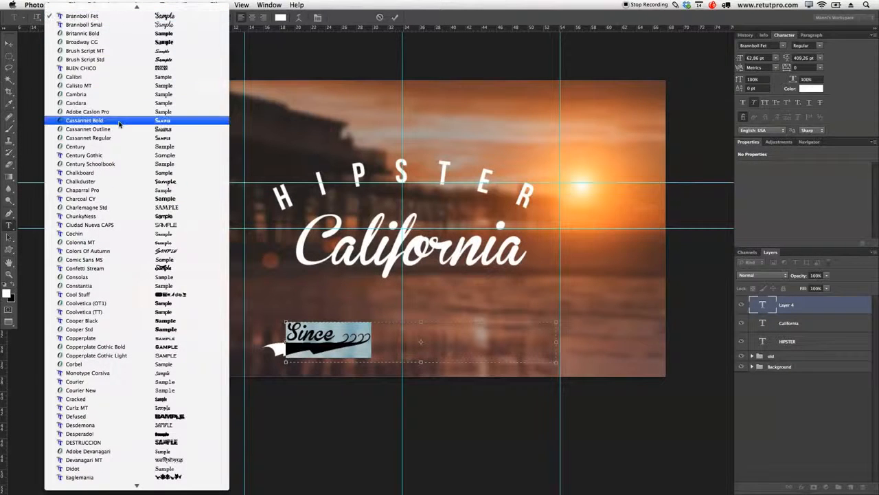
pyautogui.moveTo(121, 489)
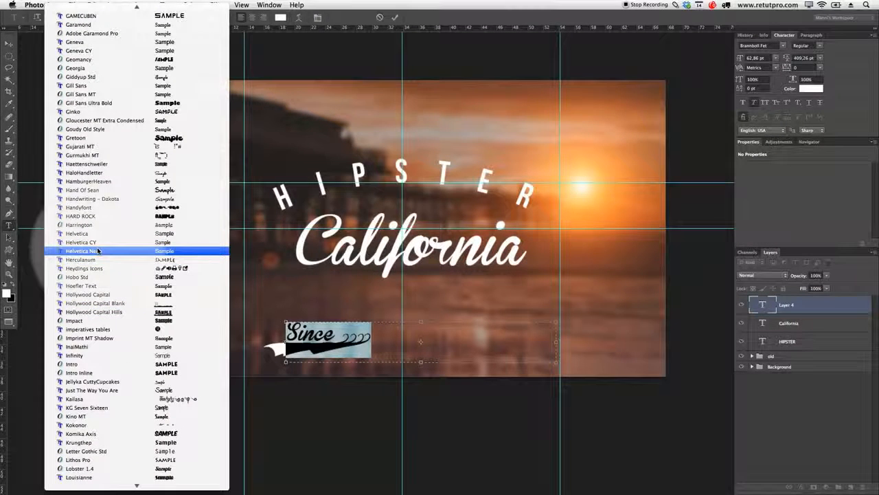
pyautogui.click(99, 252)
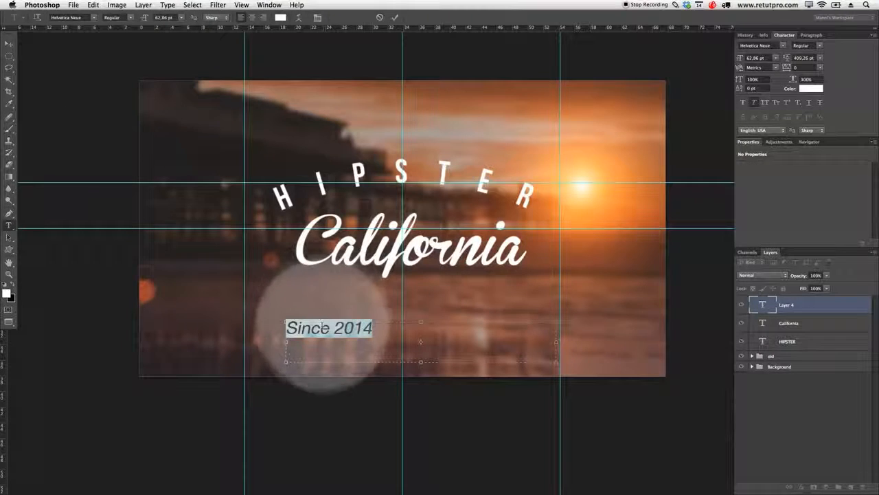
# - Rewrite the Since 2014 line in capitals as SINCE 2014, removing the original mixed-case wording
pyautogui.click(375, 328)
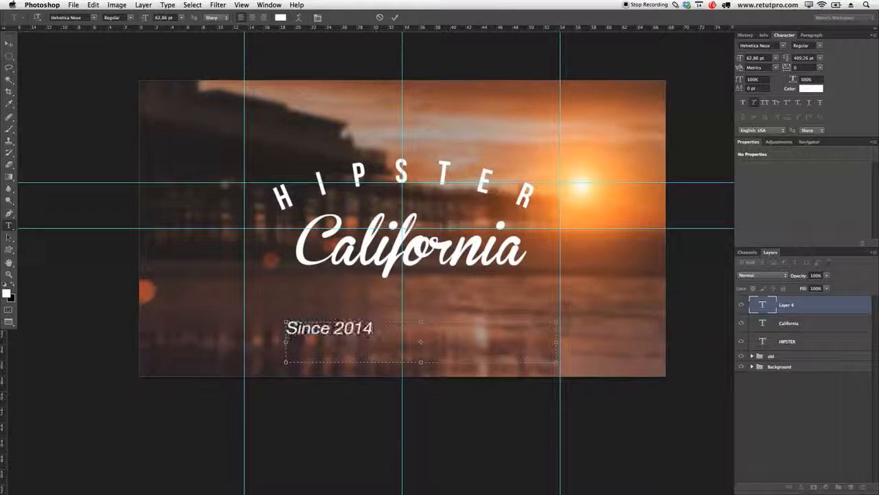
pyautogui.write('SINCE 20143')
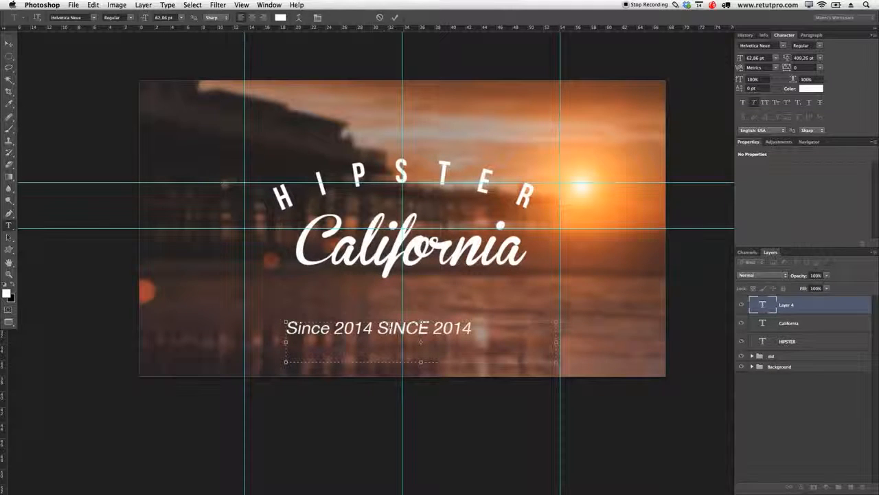
pyautogui.moveTo(376, 328); pyautogui.dragTo(283, 329)
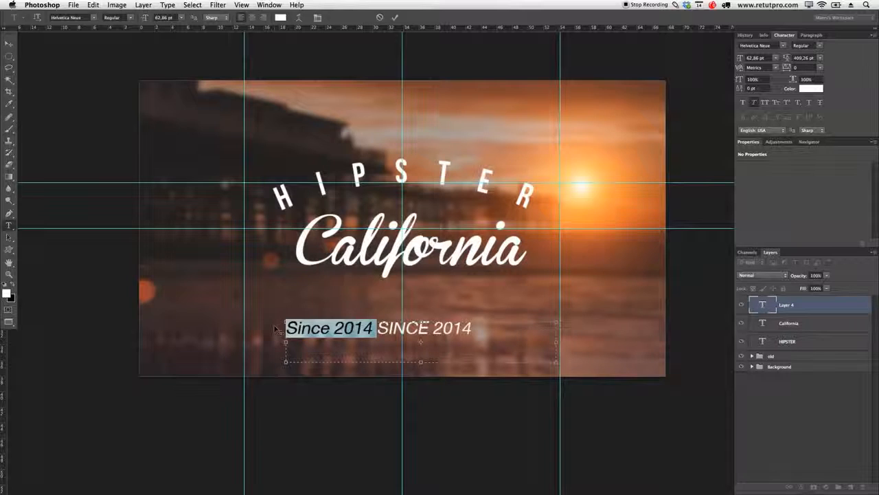
pyautogui.press('Right')
pyautogui.press('BackSpace')
pyautogui.press('BackSpace')
pyautogui.press('BackSpace')
pyautogui.press('BackSpace')
pyautogui.press('BackSpace')
pyautogui.press('BackSpace')
pyautogui.press('BackSpace')
pyautogui.press('BackSpace')
pyautogui.press('BackSpace')
pyautogui.press('BackSpace')
pyautogui.press('Delete')
# - Turn off faux italic for the whole SINCE 2014 text
pyautogui.press('super+a')
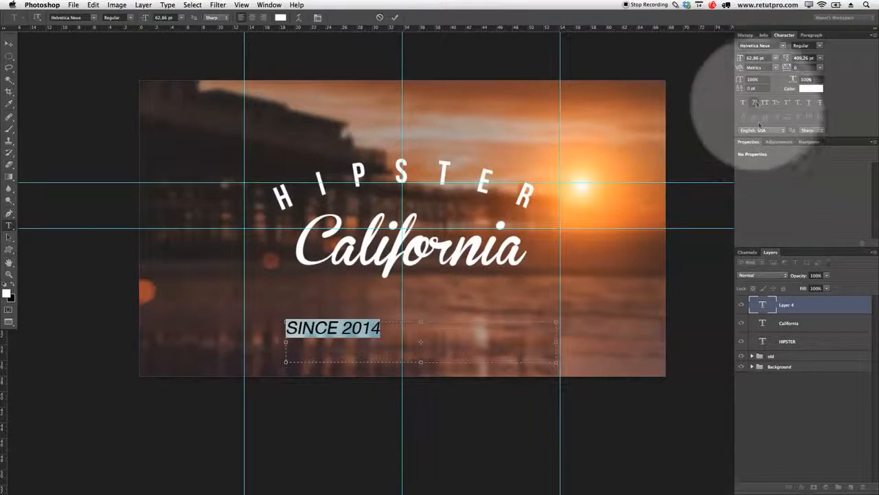
pyautogui.click(754, 102)
pyautogui.hotkey('alt', 'shift', 'Up')
pyautogui.hotkey('alt', 'shift', 'Up')
pyautogui.hotkey('alt', 'shift', 'Up')
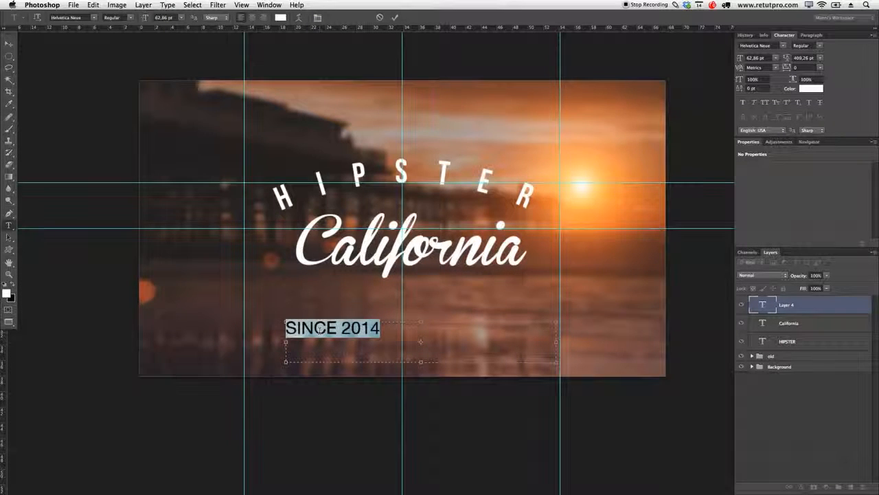
# - Set the SINCE 2014 text to the UltraLight style of Helvetica Neue
pyautogui.click(395, 334)
pyautogui.moveTo(394, 333); pyautogui.dragTo(274, 323)
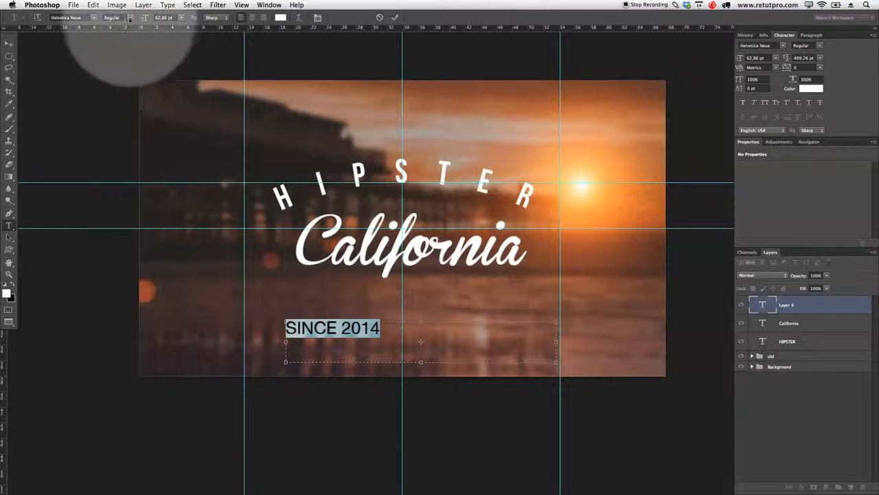
pyautogui.click(110, 17)
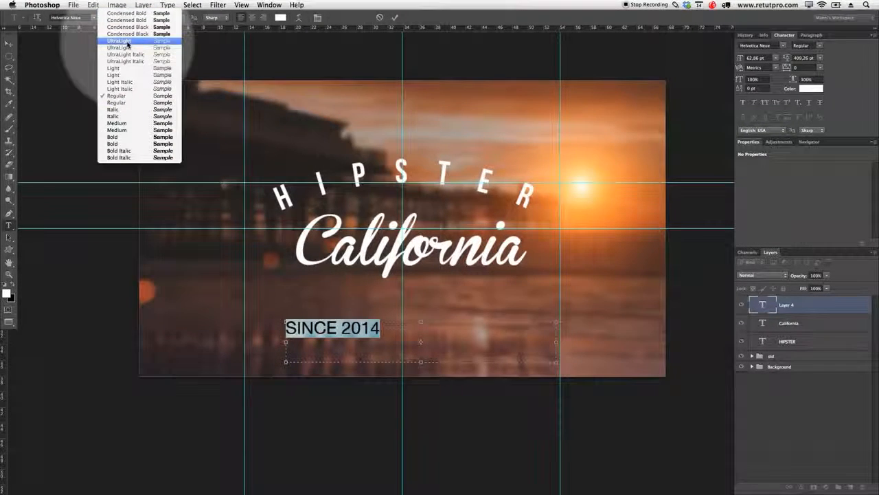
pyautogui.click(126, 41)
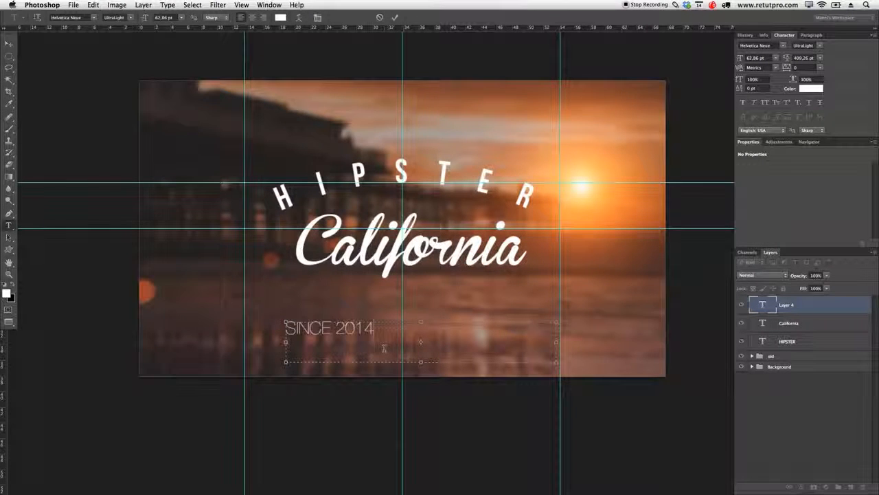
# - Enlarge the SINCE 2014 text to 77,86 pt, set its tracking to 160 and commit it
pyautogui.moveTo(388, 338); pyautogui.dragTo(257, 331)
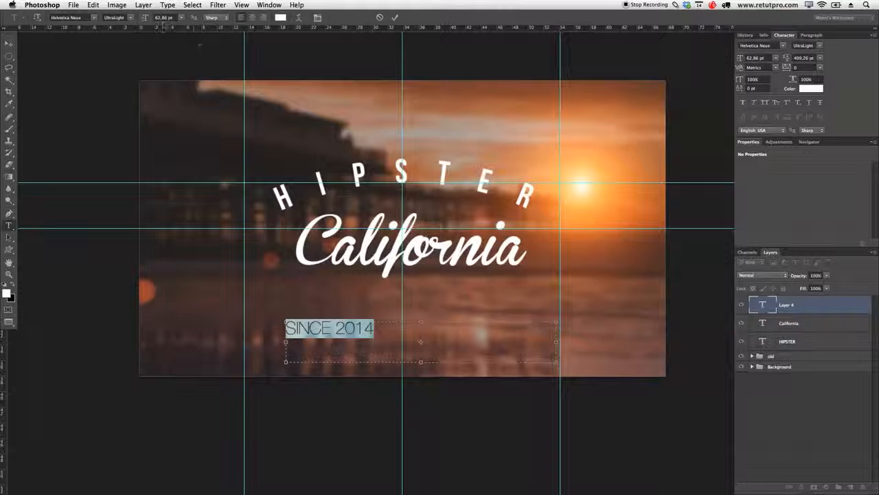
pyautogui.moveTo(147, 22); pyautogui.dragTo(171, 22)
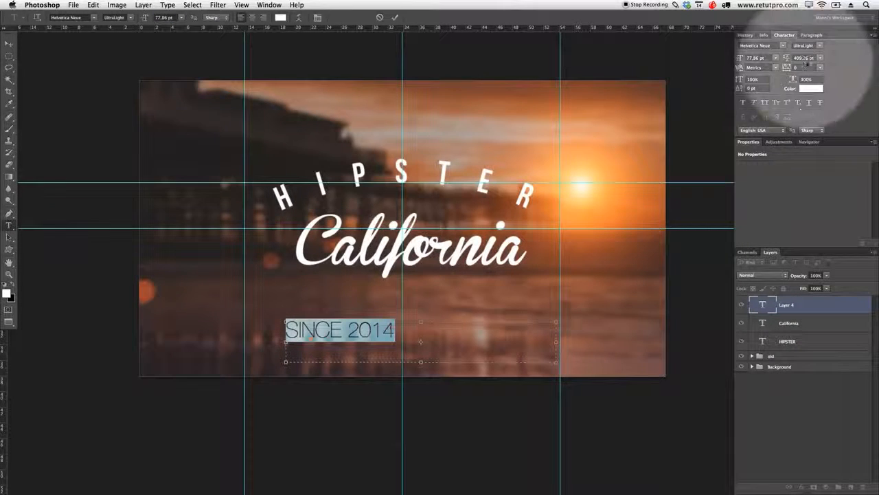
pyautogui.moveTo(785, 70); pyautogui.dragTo(790, 71)
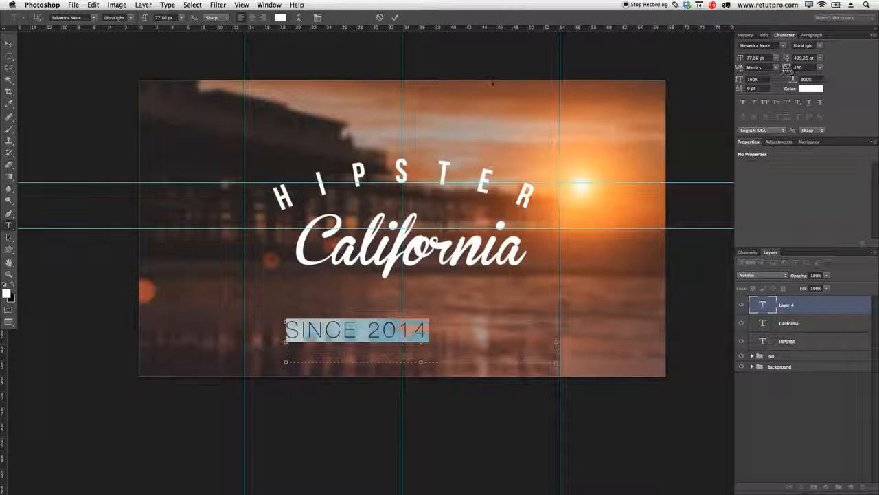
pyautogui.click(396, 17)
# - Move the SINCE 2014 text up beneath California and nudge it until it sits roughly centred on the middle vertical guide
pyautogui.press('v')
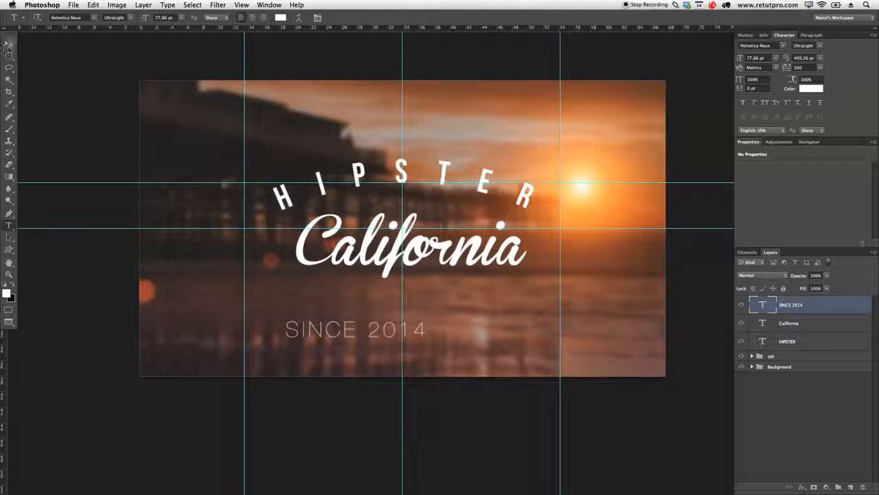
pyautogui.moveTo(312, 313); pyautogui.dragTo(388, 302)
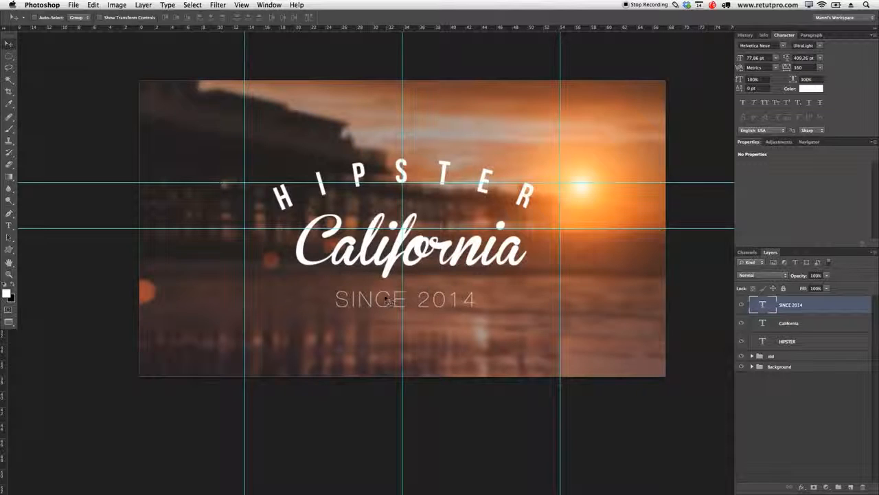
pyautogui.press('z')
pyautogui.keyDown('alt'); pyautogui.click(398, 277); pyautogui.keyUp('alt')
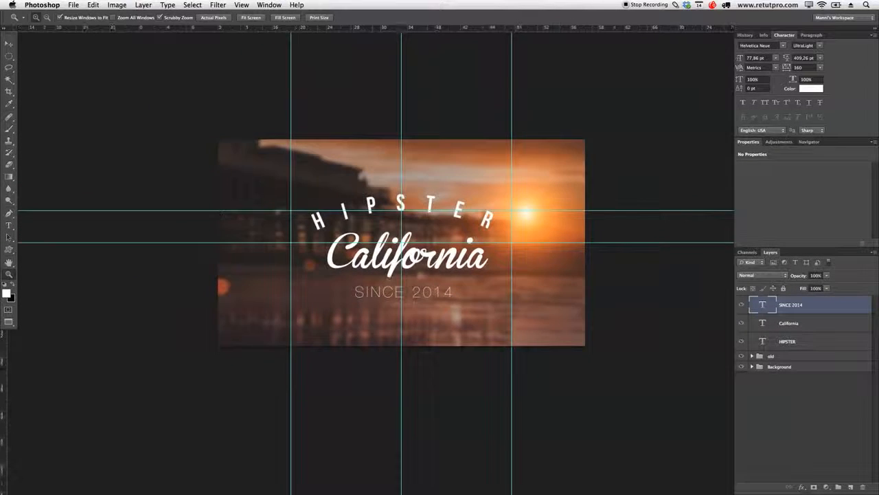
pyautogui.press('v')
pyautogui.moveTo(457, 314); pyautogui.dragTo(461, 318)
pyautogui.press('Left')
pyautogui.press('Left')
pyautogui.press('Left')
pyautogui.press('Left')
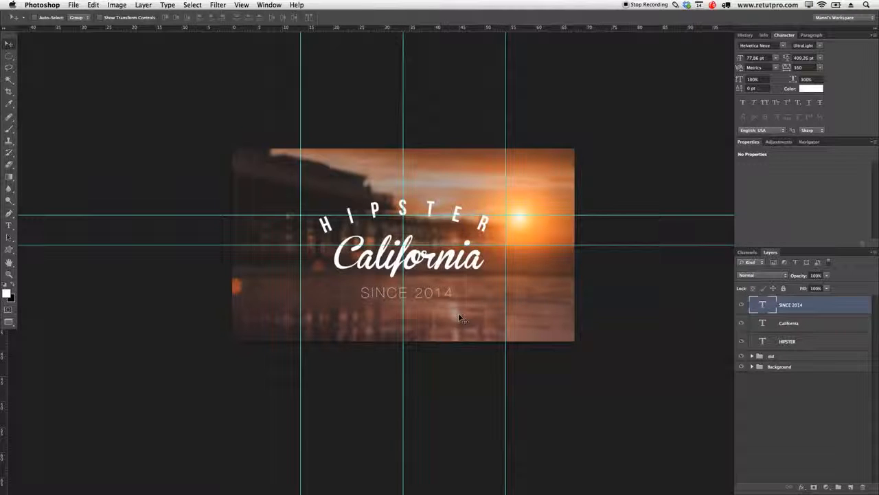
pyautogui.press('Up')
pyautogui.press('Up')
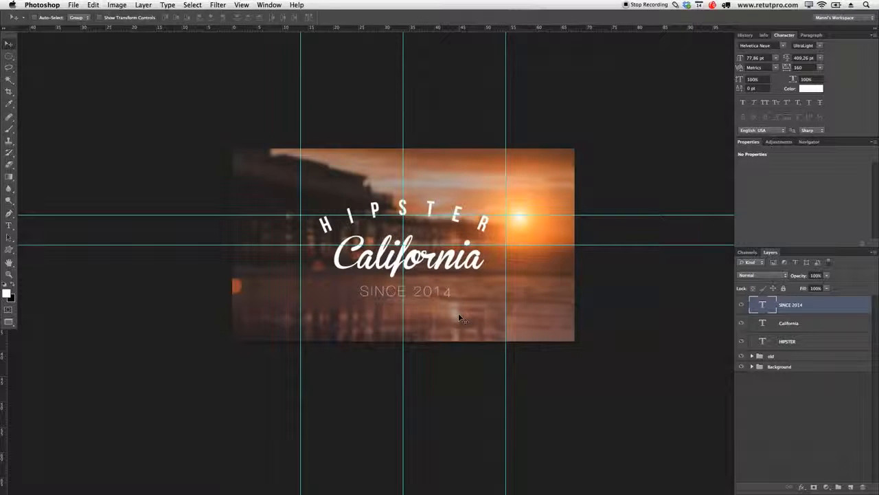
pyautogui.press('Left')
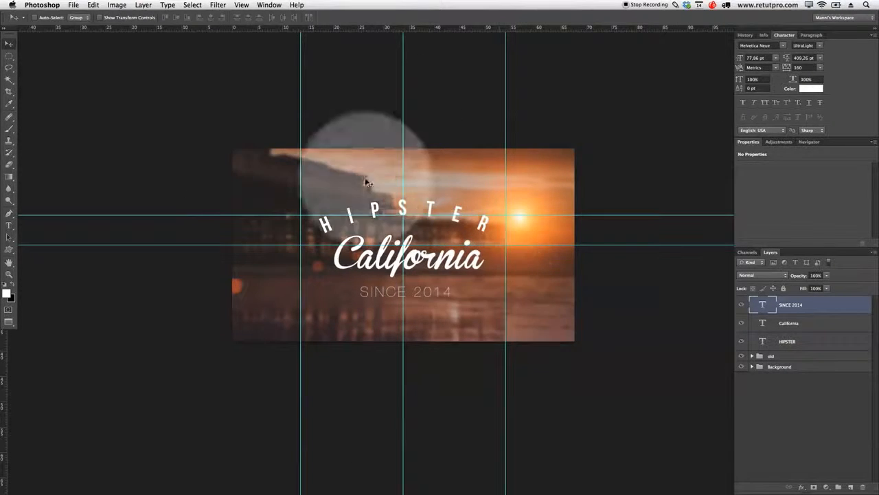
# - Clear all guides from the document
pyautogui.click(244, 4)
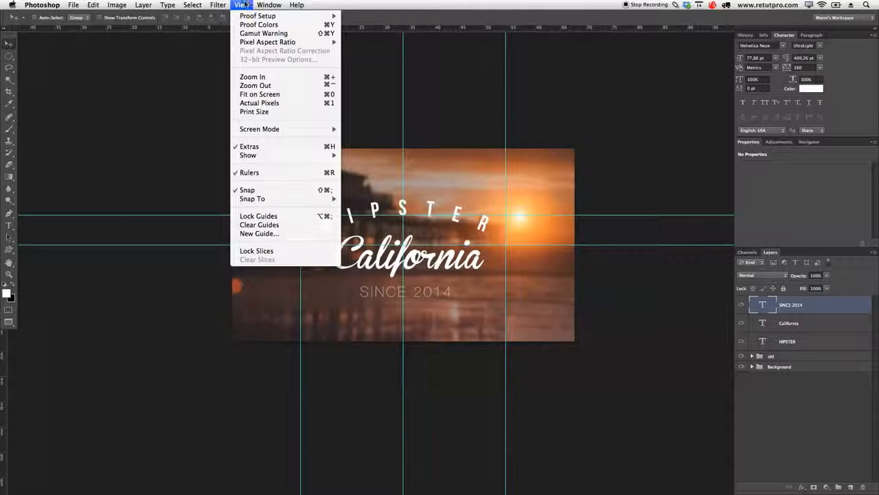
pyautogui.click(248, 224)
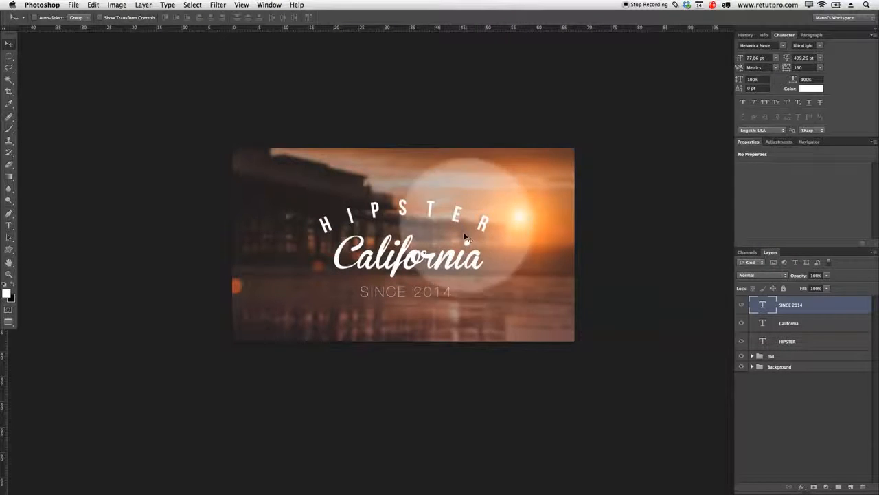
# - Nudge the California and SINCE 2014 text layers slightly left to centre them by eye under the HIPSTER arch
pyautogui.click(810, 324)
pyautogui.press('Left')
pyautogui.press('Left')
pyautogui.press('Left')
pyautogui.press('Left')
pyautogui.press('Left')
pyautogui.press('Left')
pyautogui.click(819, 307)
pyautogui.press('Left')
pyautogui.press('Left')
pyautogui.press('Left')
pyautogui.press('Left')
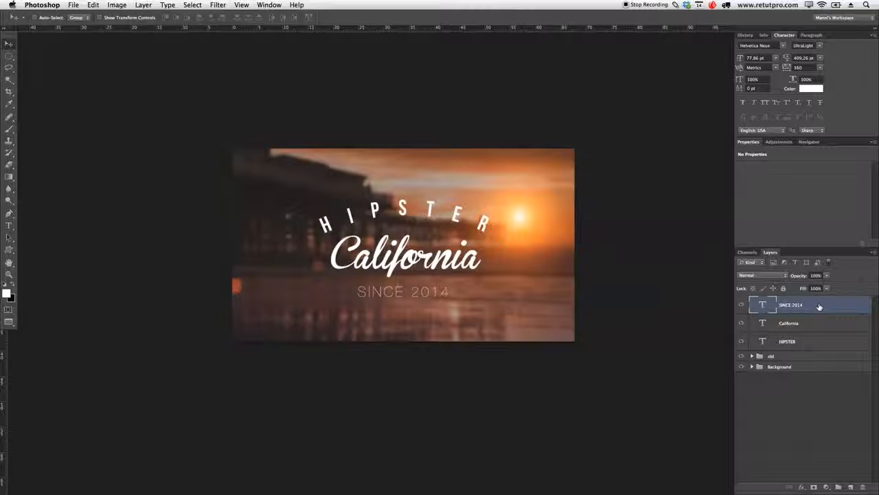
# - Nudge the SINCE 2014 text slightly further left to finish centring it beneath California
pyautogui.press('Left')
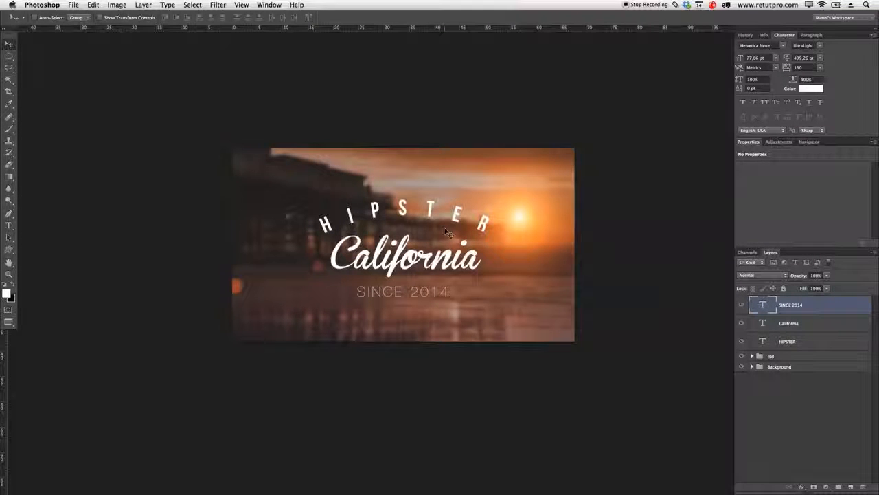
pyautogui.press('z')
pyautogui.moveTo(384, 182); pyautogui.dragTo(364, 233)
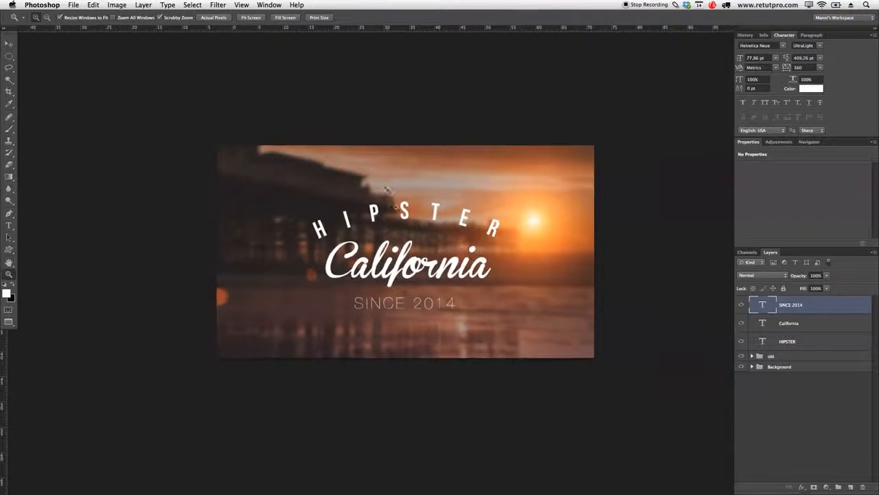
pyautogui.click(364, 236)
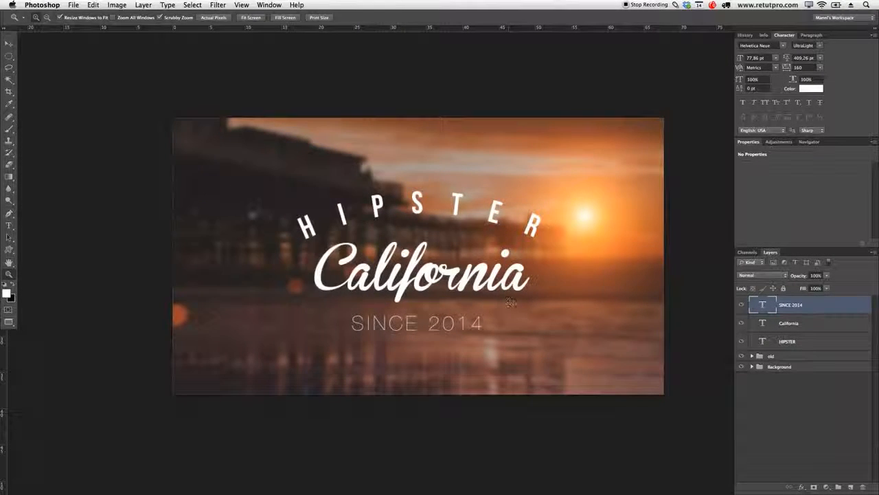
# - Add a new layer and place a small circular selection, about as wide as the H's crossbar, just outside the H's lower left
pyautogui.click(850, 486)
pyautogui.moveTo(9, 56); pyautogui.dragTo(30, 66)
pyautogui.press('z')
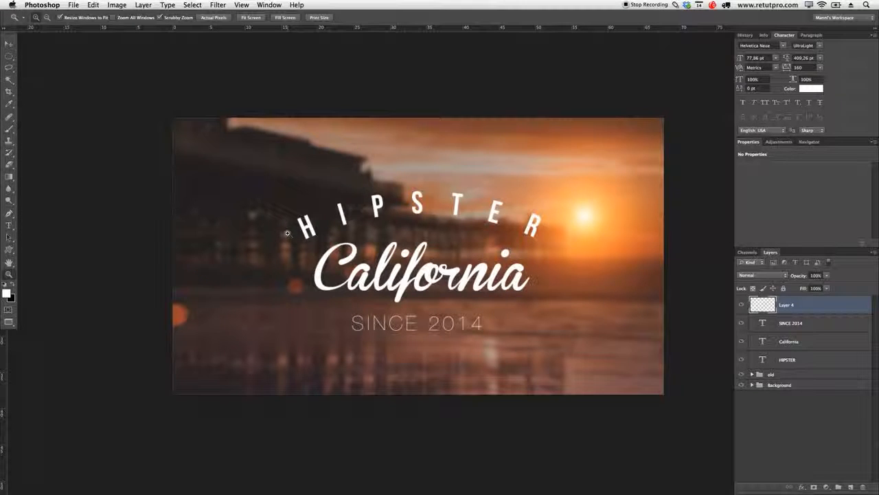
pyautogui.moveTo(294, 229); pyautogui.dragTo(336, 241)
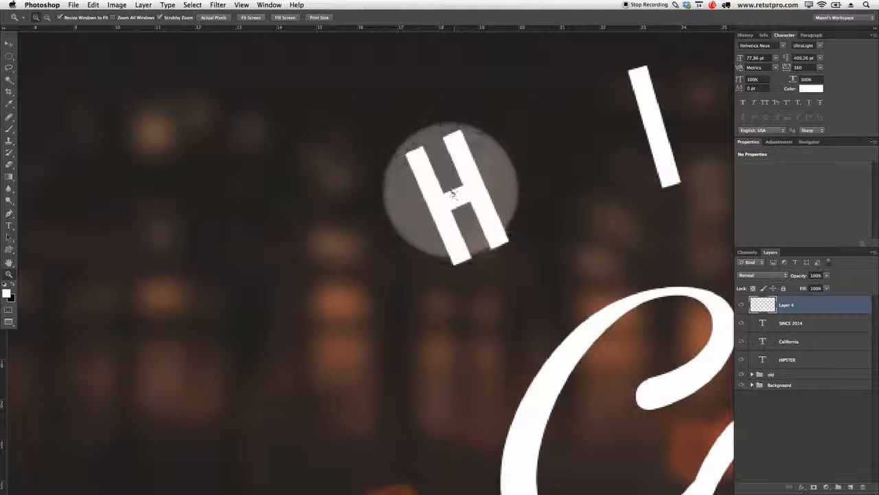
pyautogui.hotkey('shift', 'm')
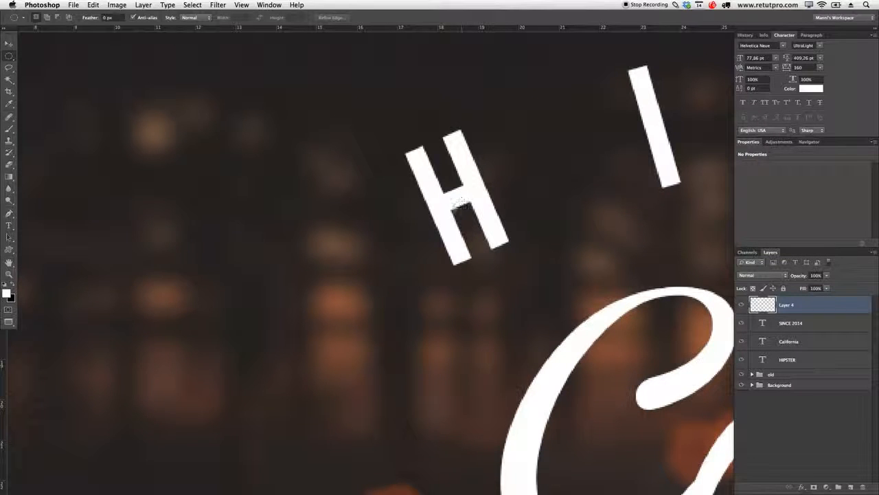
pyautogui.moveTo(449, 192); pyautogui.dragTo(471, 209)
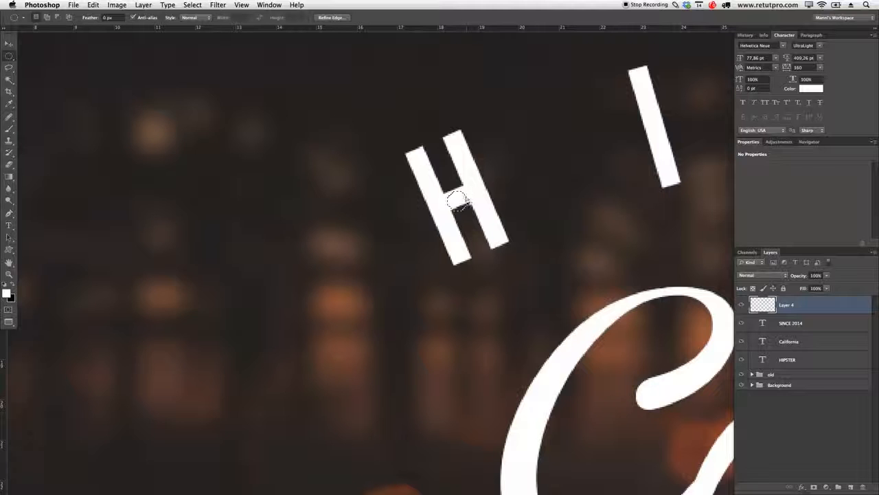
pyautogui.moveTo(465, 207); pyautogui.dragTo(350, 243)
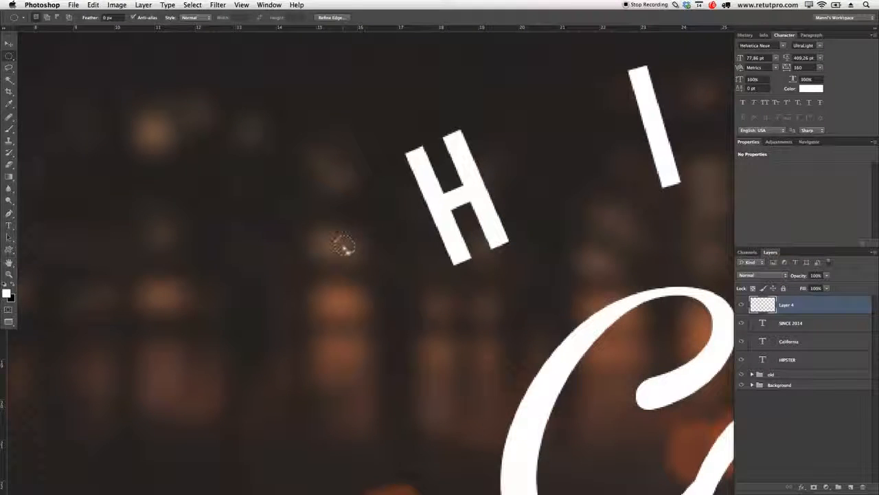
# - Fill the circular selection with white at 100% opacity in Normal mode, and deselect it
pyautogui.click(8, 294)
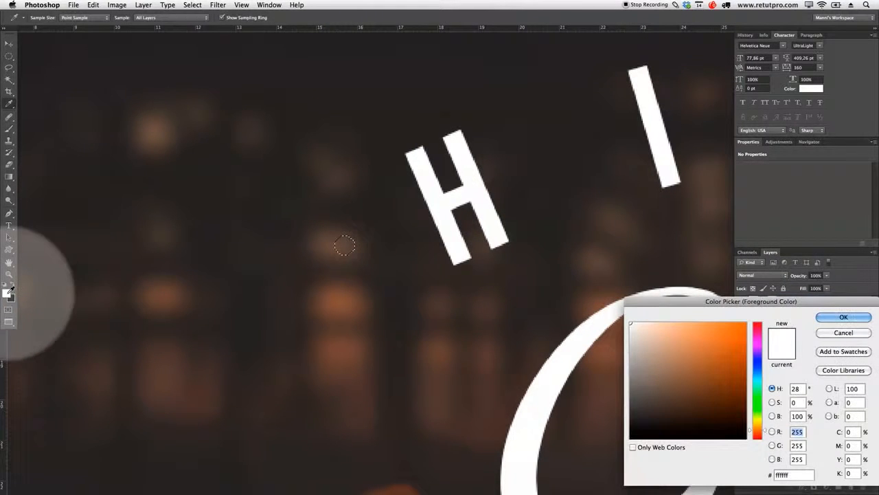
pyautogui.click(843, 317)
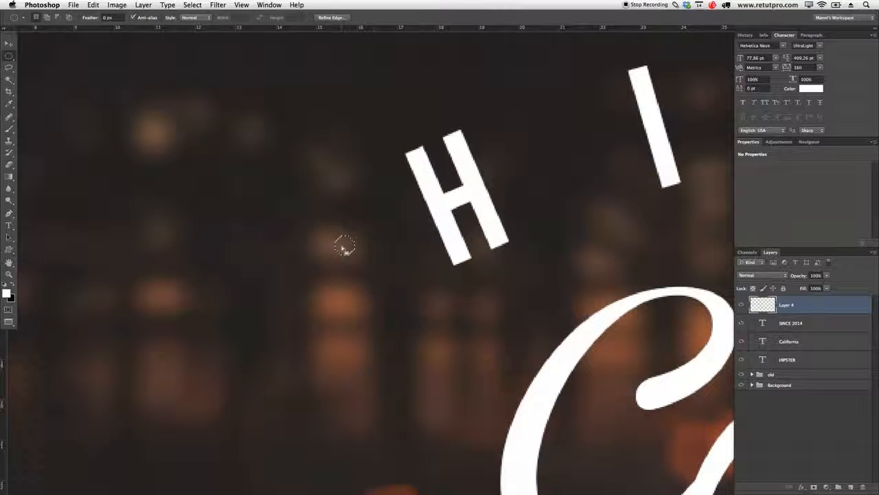
pyautogui.rightClick(344, 246)
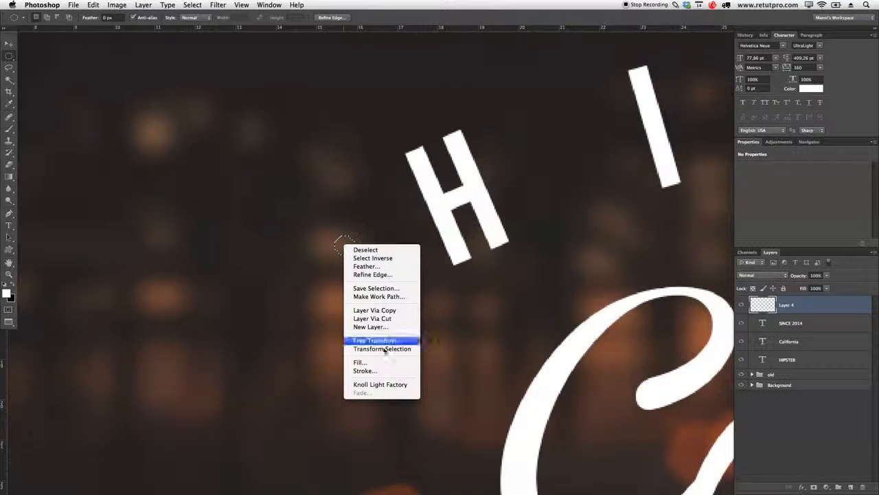
pyautogui.click(358, 363)
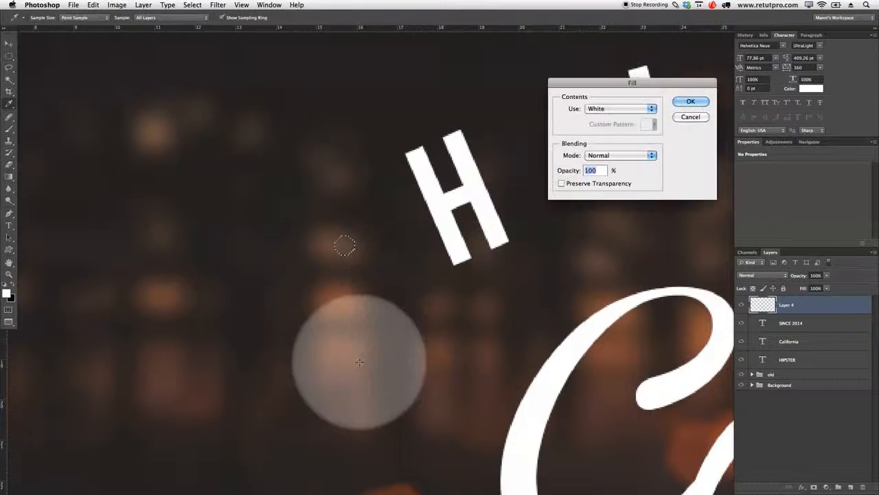
pyautogui.click(596, 109)
pyautogui.click(596, 108)
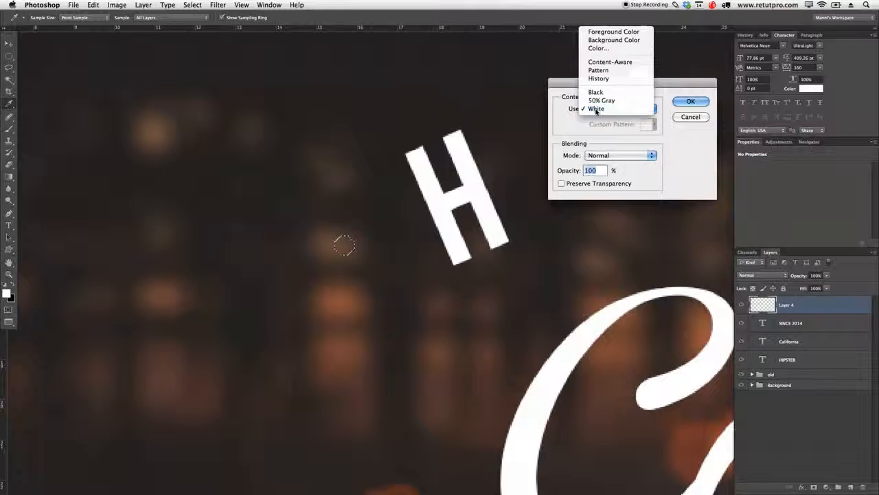
pyautogui.click(691, 101)
pyautogui.press('m')
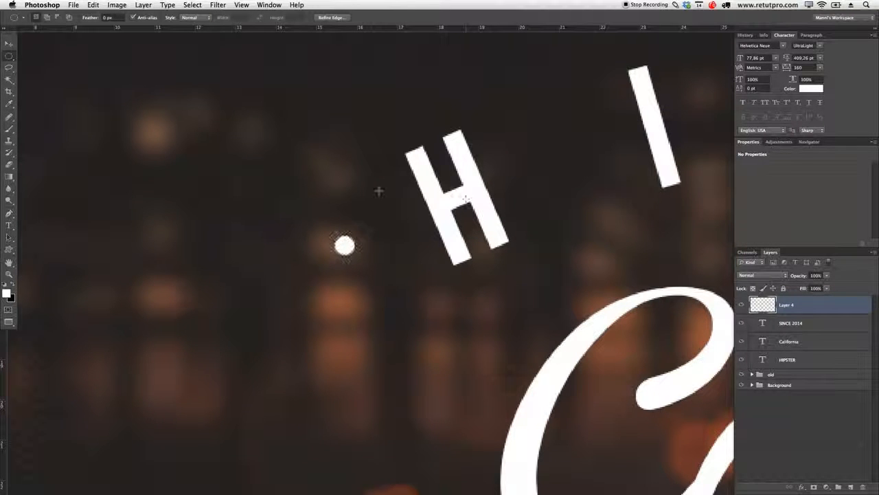
pyautogui.click(381, 195)
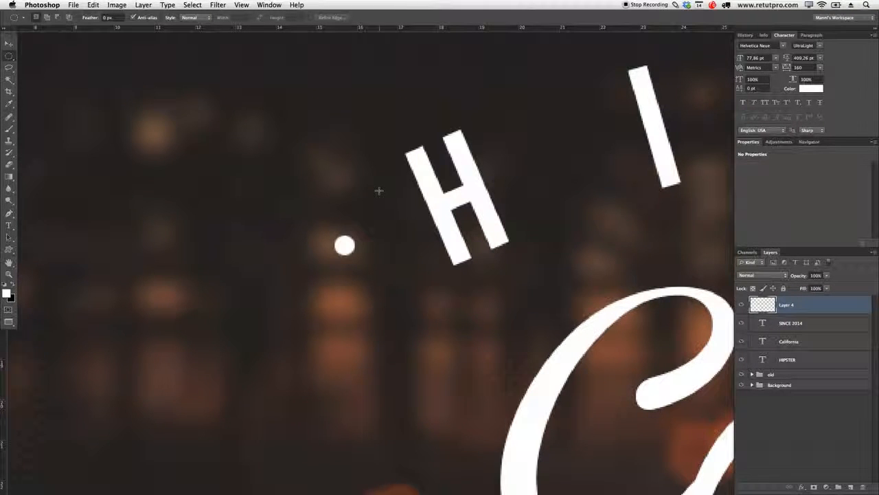
# - Rename the layer holding the white circle as Dot
pyautogui.press('z')
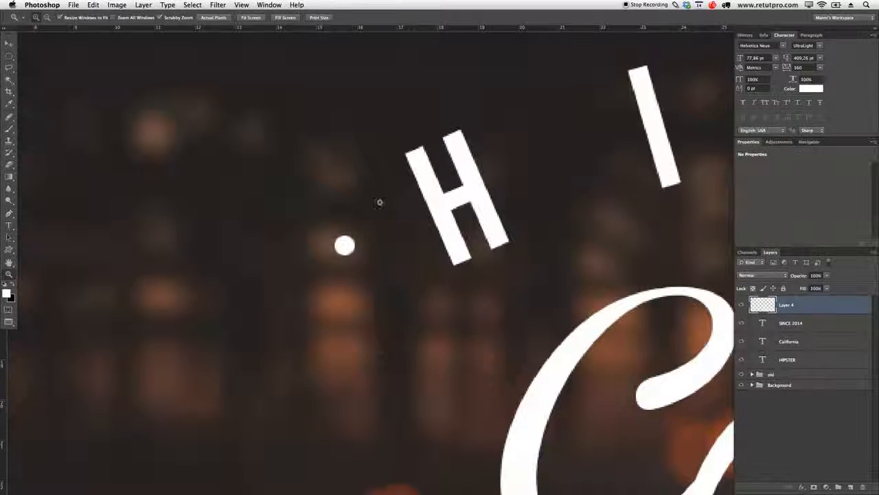
pyautogui.keyDown('alt'); pyautogui.click(380, 199); pyautogui.keyUp('alt')
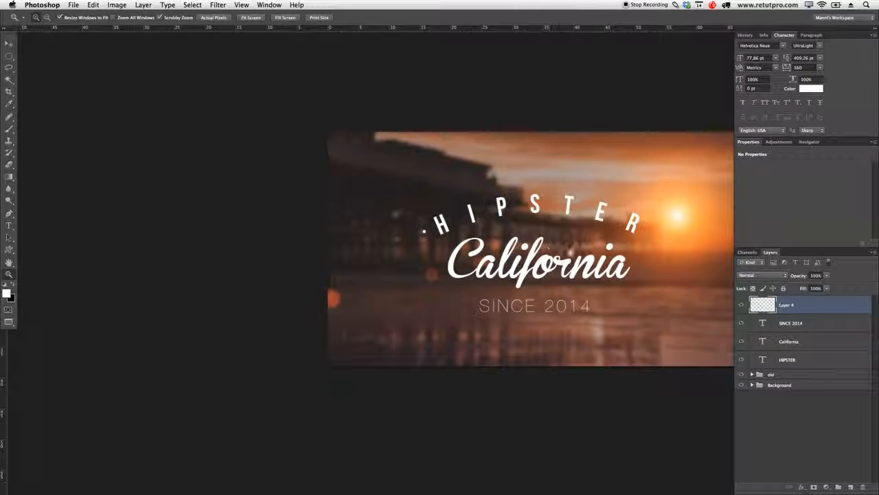
pyautogui.moveTo(596, 264); pyautogui.dragTo(522, 268)
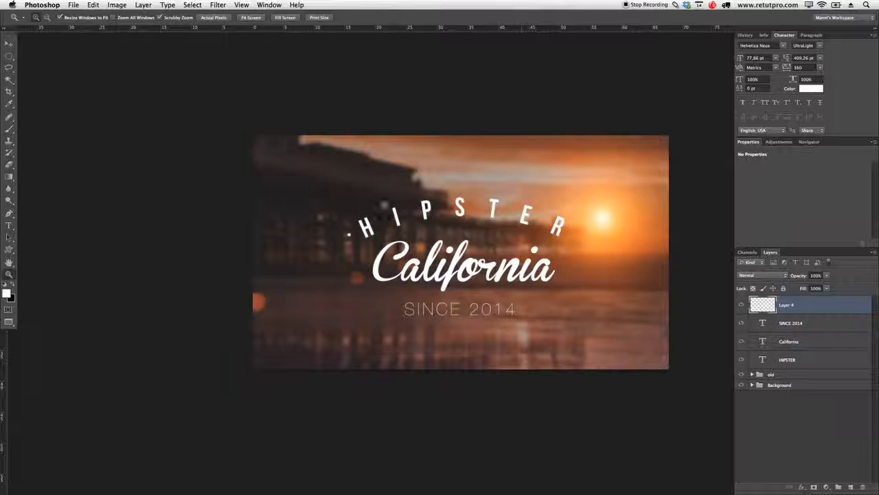
pyautogui.moveTo(352, 234); pyautogui.dragTo(376, 235)
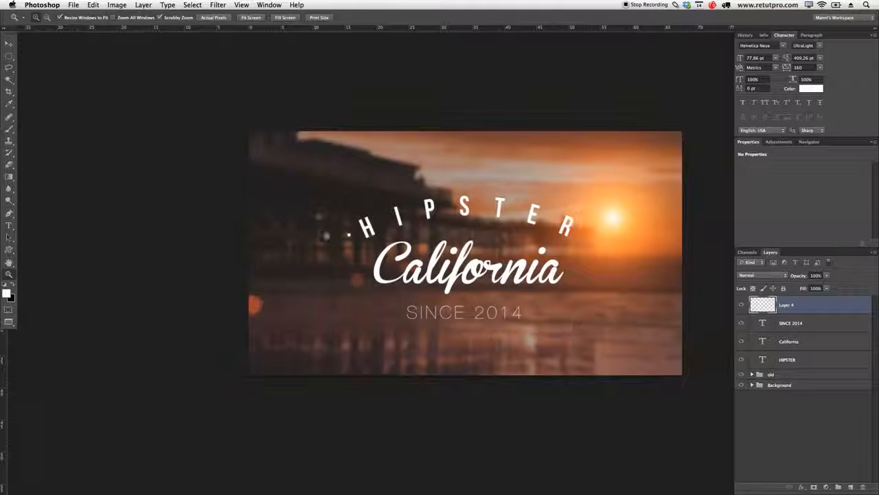
pyautogui.doubleClick(788, 306)
pyautogui.press('Return')
# - Duplicate the Dot layer, place the copy just right of the R in HIPSTER, and rename it Dot 2
pyautogui.press('v')
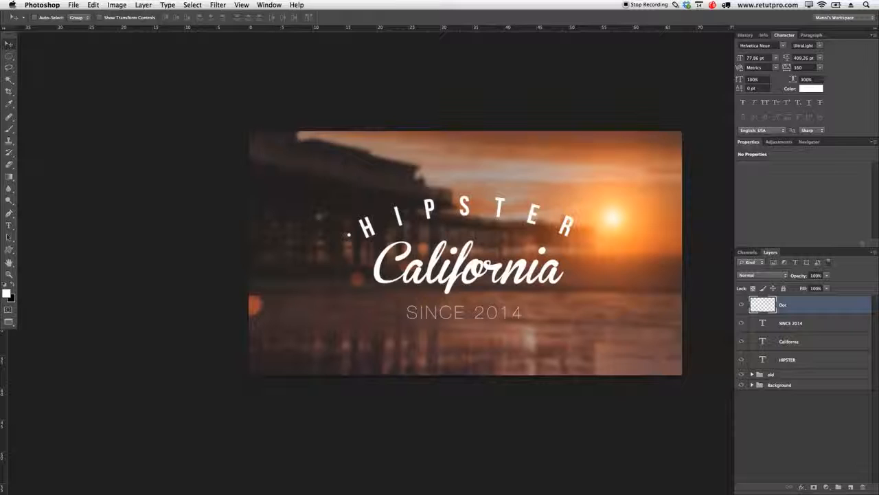
pyautogui.press('super+j')
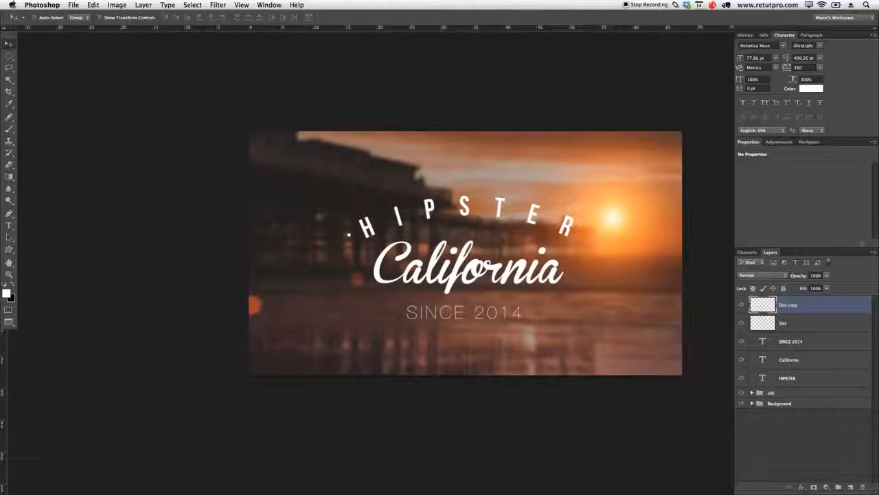
pyautogui.moveTo(349, 234); pyautogui.dragTo(579, 240)
pyautogui.click(574, 252)
pyautogui.doubleClick(789, 305)
pyautogui.write('Dot 2')
# - Group the Dot 2, Dot, SINCE 2014, California and HIPSTER layers and name the group Text
pyautogui.keyDown('super'); pyautogui.click(810, 323); pyautogui.keyUp('super')
pyautogui.keyDown('super'); pyautogui.click(809, 342); pyautogui.keyUp('super')
pyautogui.keyDown('super'); pyautogui.click(809, 359); pyautogui.keyUp('super')
pyautogui.keyDown('super'); pyautogui.click(809, 378); pyautogui.keyUp('super')
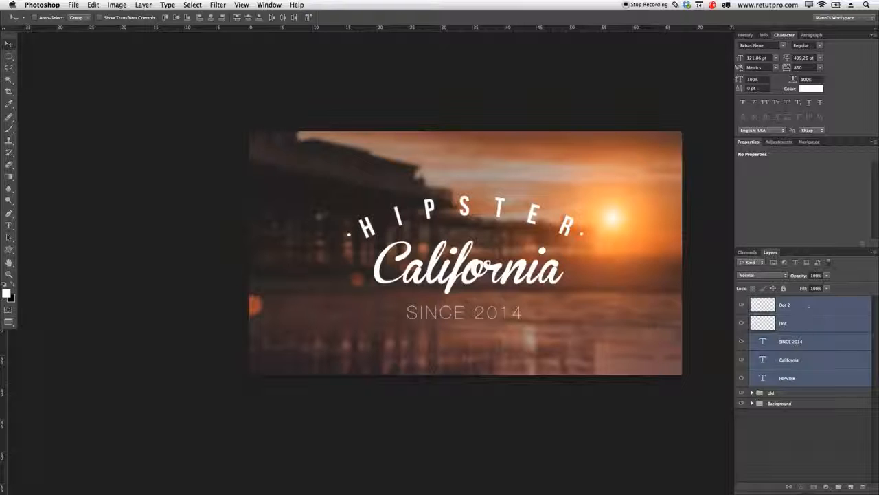
pyautogui.moveTo(806, 356)
pyautogui.mouseDown()
pyautogui.moveTo(818, 398)
pyautogui.moveTo(818, 366)
pyautogui.mouseUp()
pyautogui.press('super+g')
pyautogui.doubleClick(776, 300)
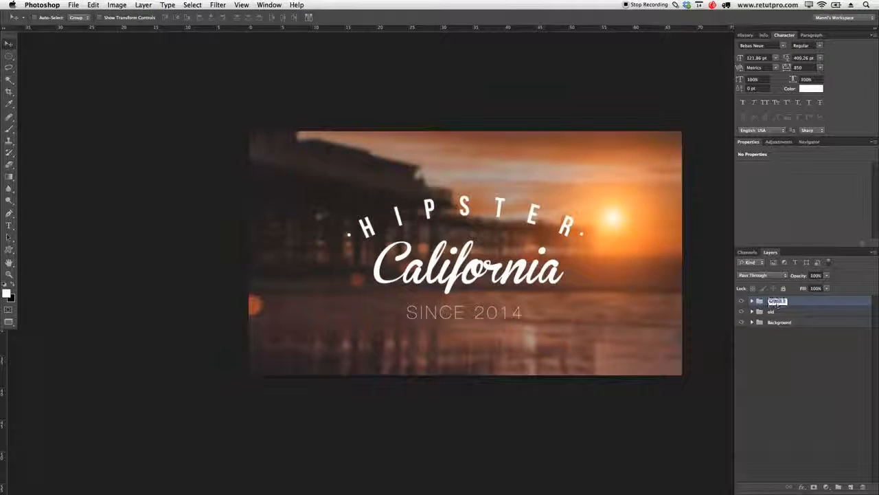
pyautogui.write('Text')
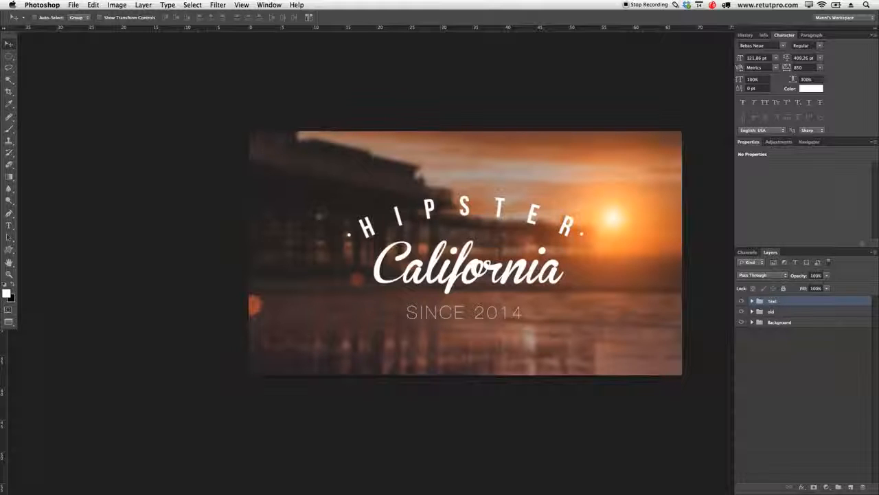
pyautogui.click(93, 5)
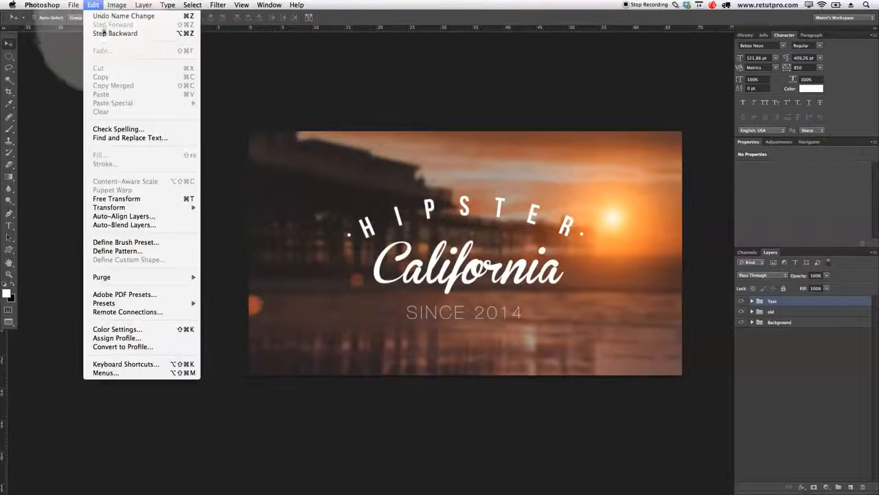
pyautogui.moveTo(72, 4)
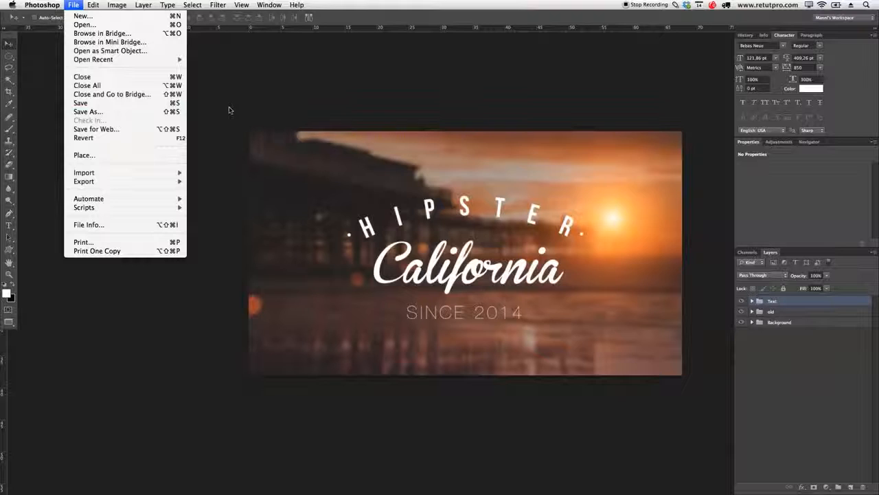
pyautogui.click(252, 100)
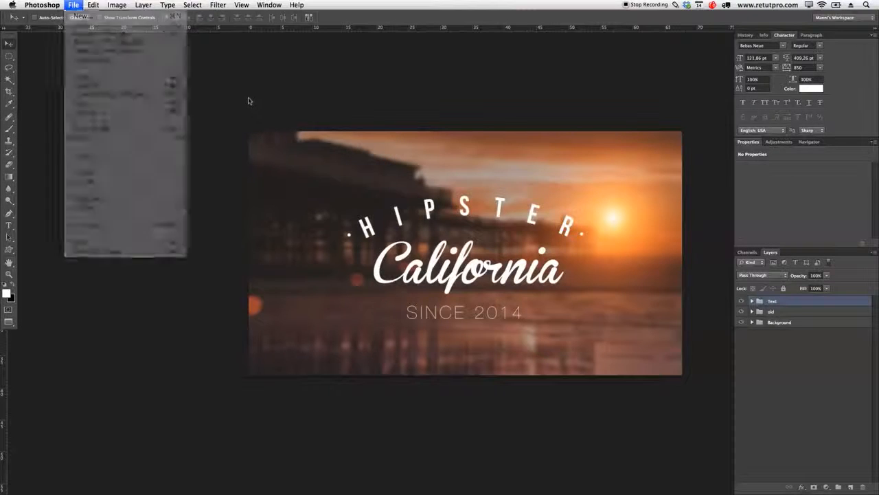